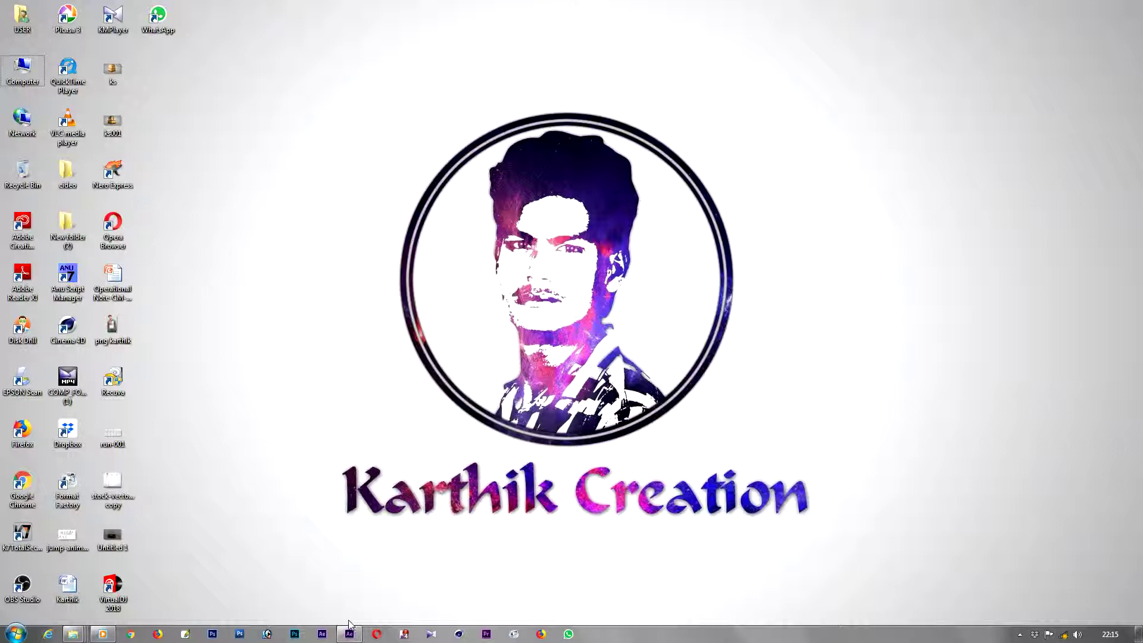
- Replay the finished Animation Videos wipe preview in Comp 1 from the start
{"action": "left_click", "coordinate": [349, 631]}
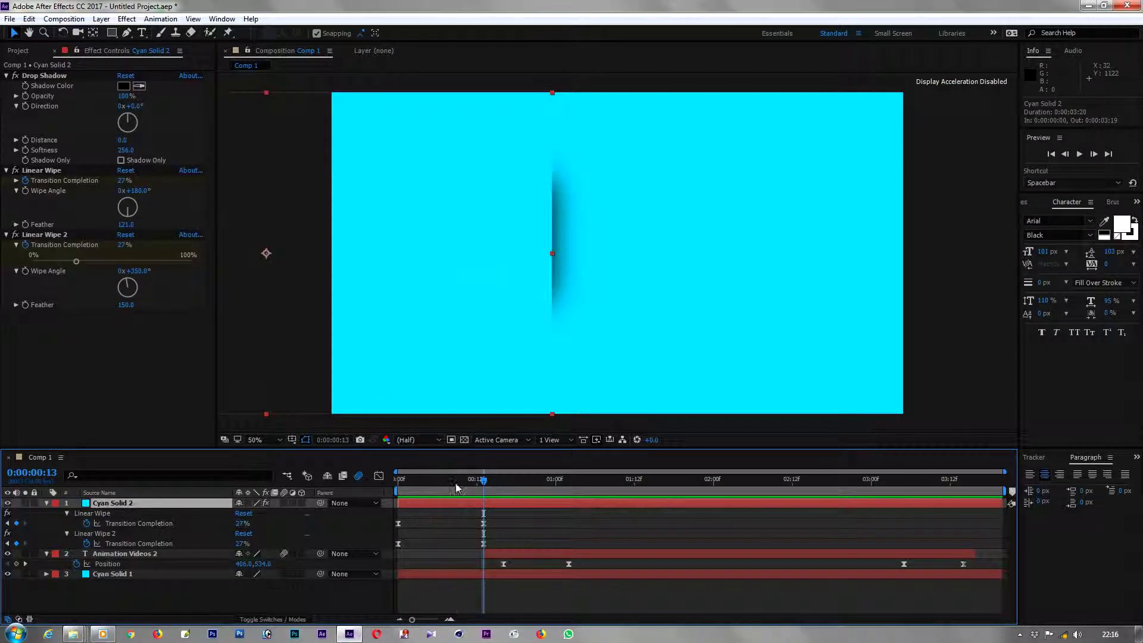
{"action": "left_click_drag", "start_coordinate": [456, 483], "coordinate": [344, 476]}
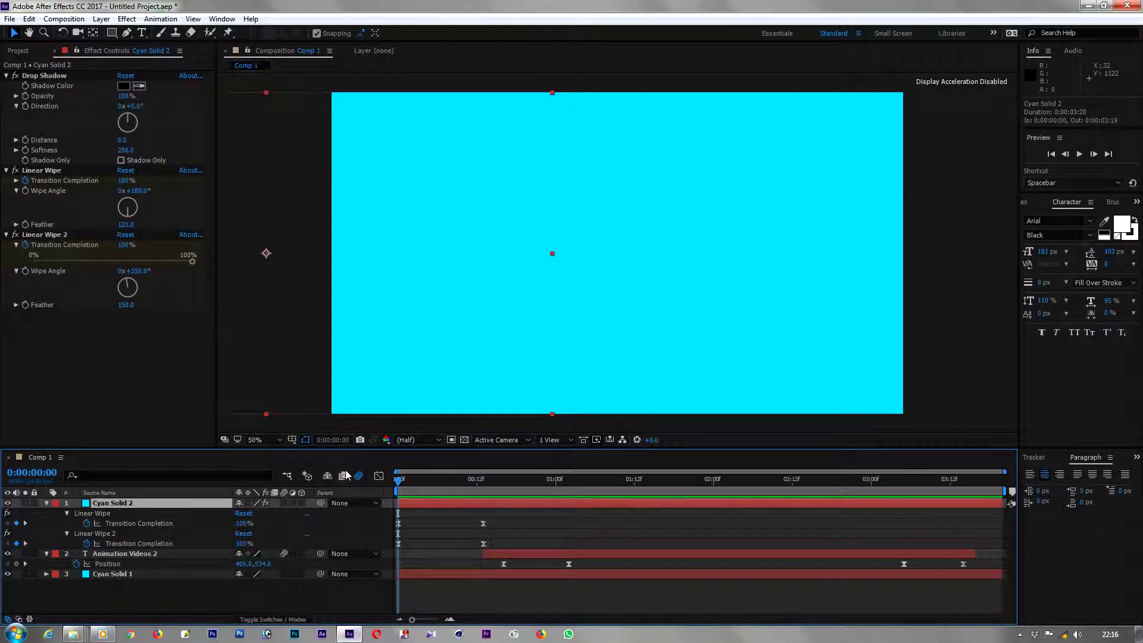
{"action": "key", "text": "space"}
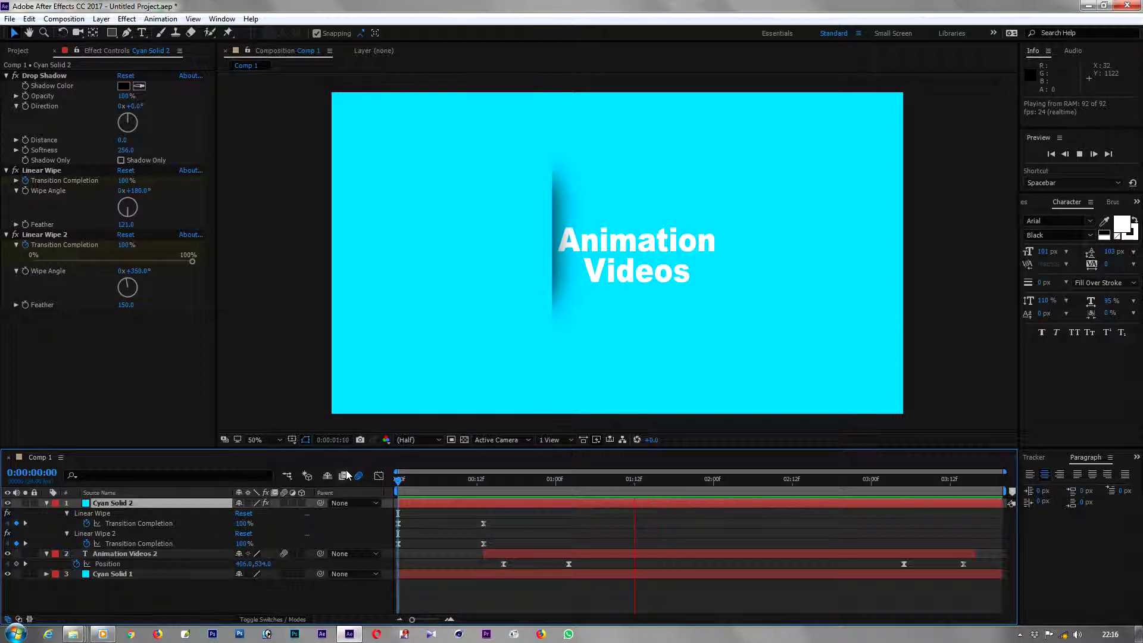
{"action": "key", "text": "super+d"}
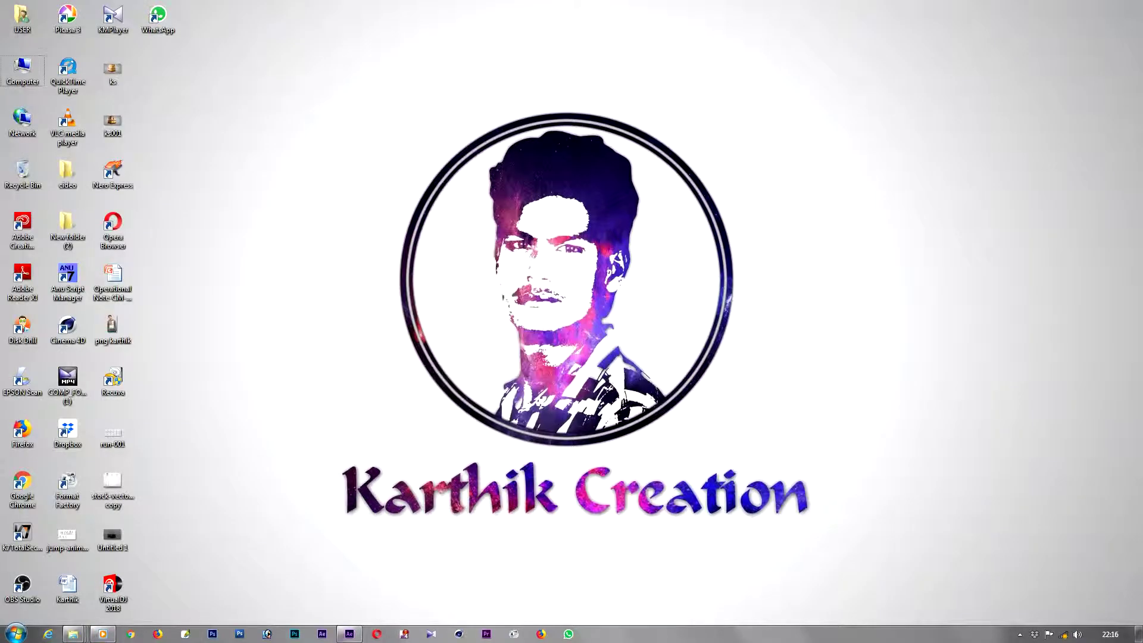
{"action": "left_click", "coordinate": [350, 634]}
{"action": "key", "text": "space"}
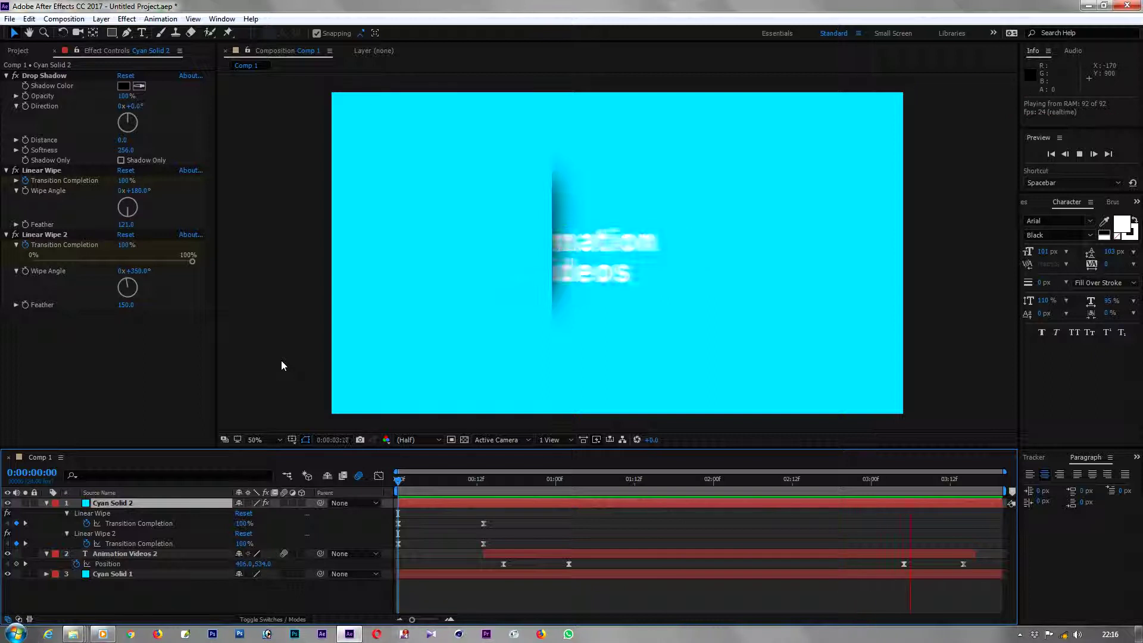
{"action": "key", "text": "space"}
- Create a new composition from the Project panel's composition list
{"action": "left_click", "coordinate": [19, 51]}
{"action": "left_click", "coordinate": [82, 289]}
{"action": "right_click", "coordinate": [85, 251]}
{"action": "left_click", "coordinate": [95, 255]}
- Confirm the Comp 2 settings, then add and delete an unwanted empty text layer
{"action": "key", "text": "Return"}
{"action": "right_click", "coordinate": [120, 527]}
{"action": "mouse_move", "coordinate": [143, 401]}
{"action": "left_click", "coordinate": [327, 421]}
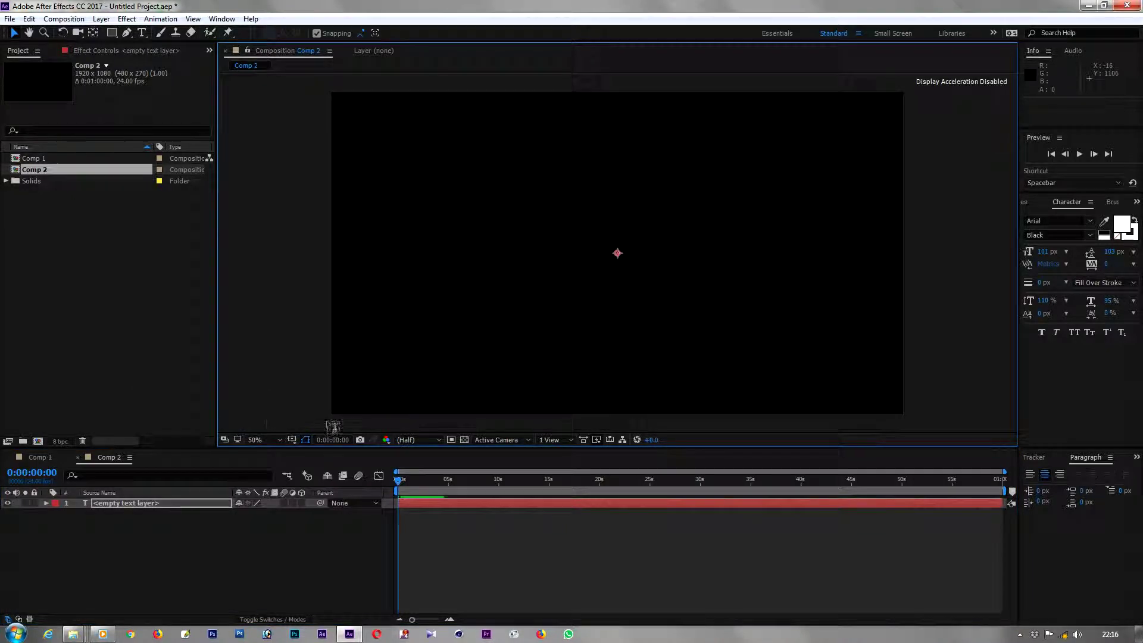
{"action": "left_click", "coordinate": [118, 501]}
{"action": "key", "text": "Delete"}
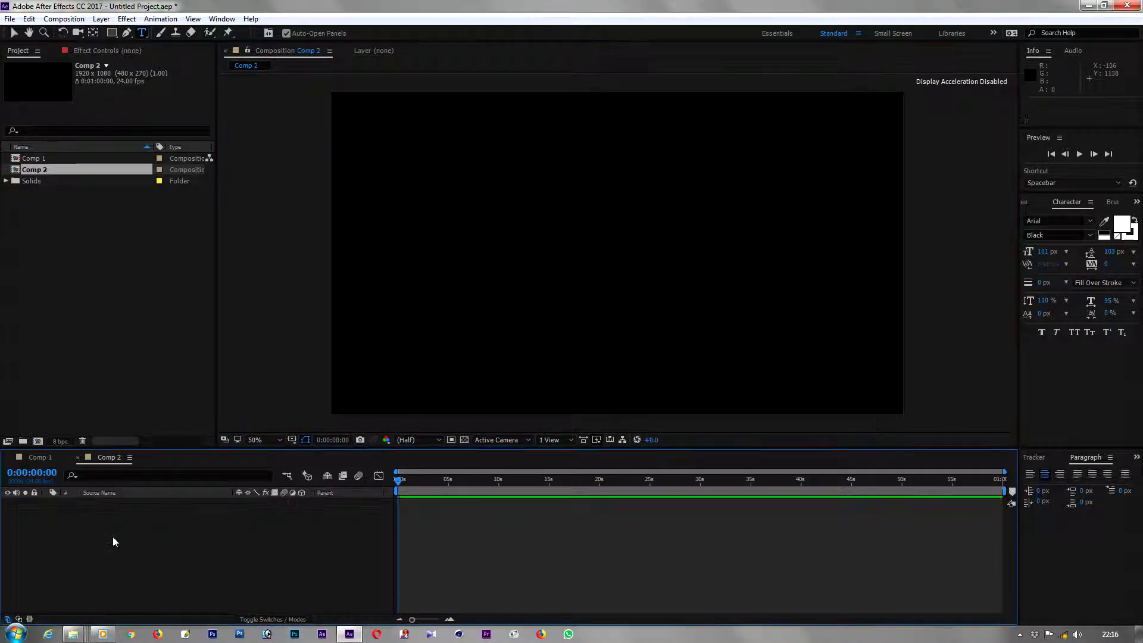
- Add two cyan solid layers, Cyan Solid 3 and Cyan Solid 4
{"action": "right_click", "coordinate": [111, 534]}
{"action": "mouse_move", "coordinate": [145, 421]}
{"action": "left_click", "coordinate": [328, 453]}
{"action": "key", "text": "Return"}
{"action": "right_click", "coordinate": [243, 593]}
{"action": "mouse_move", "coordinate": [322, 468]}
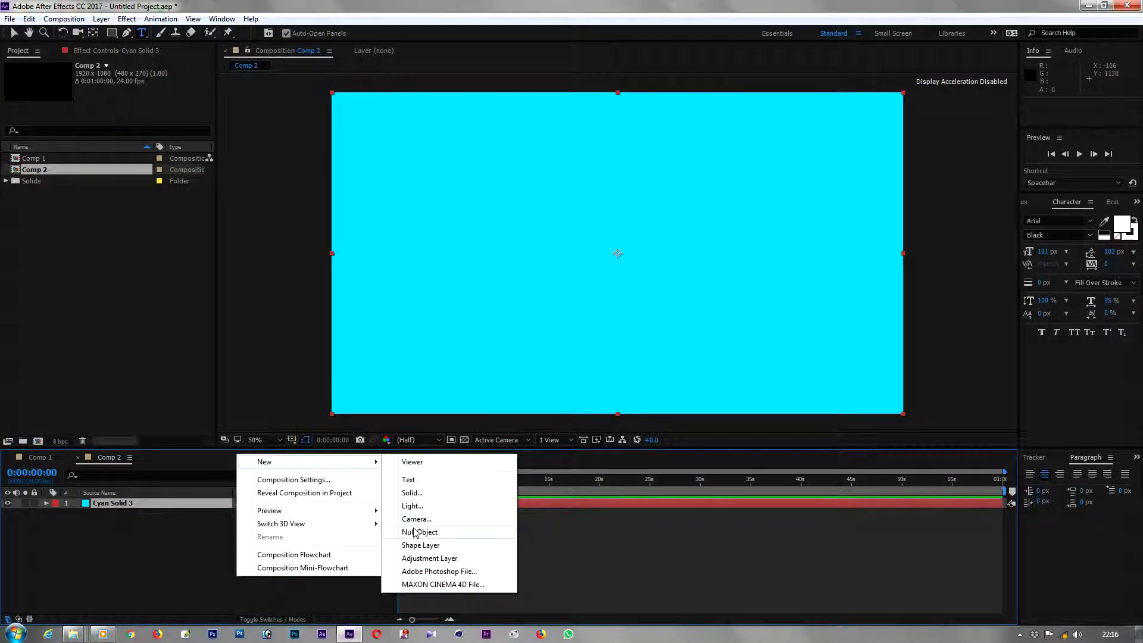
{"action": "left_click", "coordinate": [412, 492]}
{"action": "key", "text": "Return"}
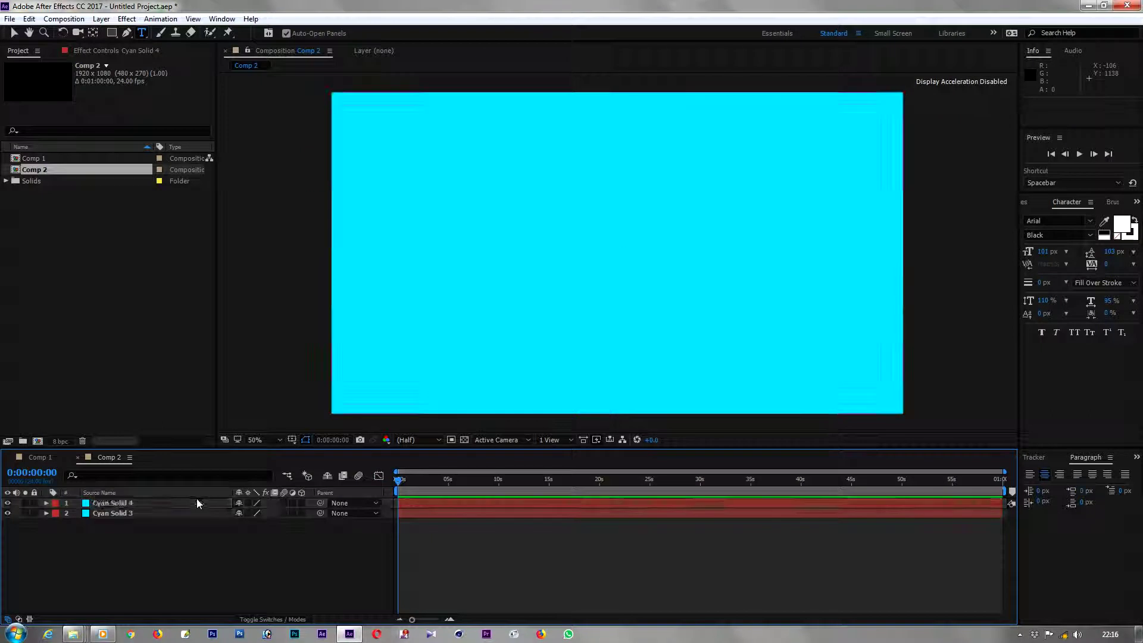
- Nudge Cyan Solid 4 left and apply Linear Wipe to it from Effects & Presets
{"action": "key", "text": "shift+Left"}
{"action": "key", "text": "shift+Left"}
{"action": "key", "text": "shift+Left"}
{"action": "key", "text": "shift+Left"}
{"action": "key", "text": "shift+Left"}
{"action": "key", "text": "shift+Left"}
{"action": "key", "text": "shift+Left"}
{"action": "key", "text": "shift+Left"}
{"action": "key", "text": "shift+Left"}
{"action": "key", "text": "shift+Left"}
{"action": "key", "text": "shift+Left"}
{"action": "key", "text": "shift+Left"}
{"action": "key", "text": "shift+Left"}
{"action": "key", "text": "shift+Left"}
{"action": "key", "text": "shift+Left"}
{"action": "key", "text": "shift+Left"}
{"action": "key", "text": "shift+Left"}
{"action": "key", "text": "shift+Left"}
{"action": "key", "text": "shift+Left"}
{"action": "key", "text": "shift+Left"}
{"action": "key", "text": "shift+Left"}
{"action": "key", "text": "shift+Left"}
{"action": "key", "text": "shift+Left"}
{"action": "key", "text": "shift+Left"}
{"action": "key", "text": "shift+Left"}
{"action": "key", "text": "shift+Left"}
{"action": "left_click", "coordinate": [1121, 217]}
{"action": "left_click", "coordinate": [1136, 201]}
{"action": "left_click", "coordinate": [1119, 215]}
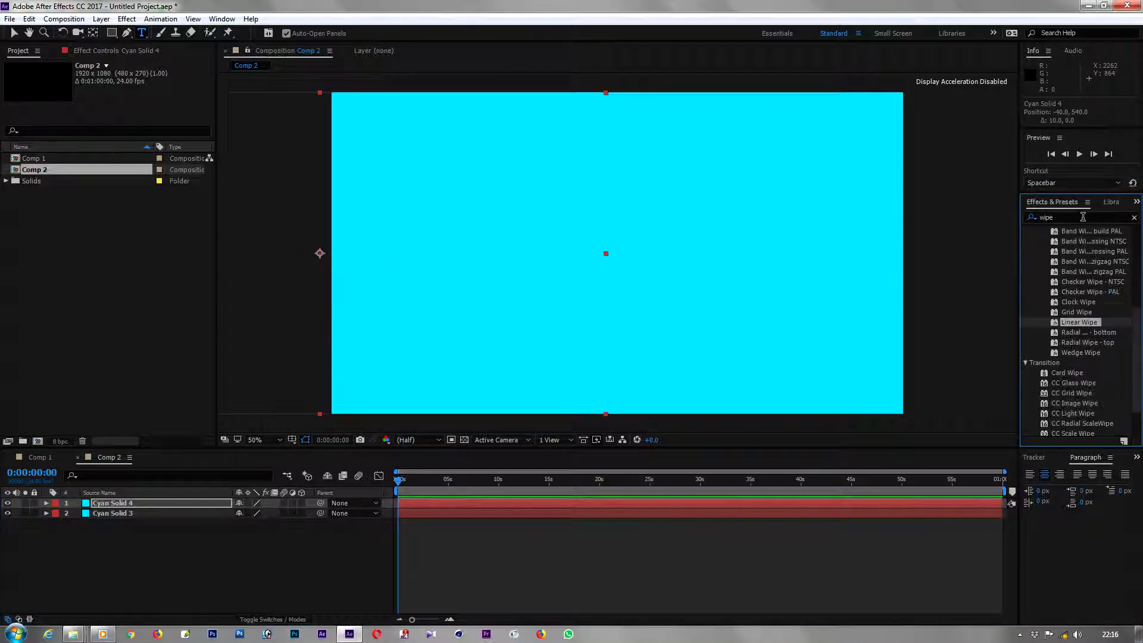
{"action": "left_click", "coordinate": [1058, 215]}
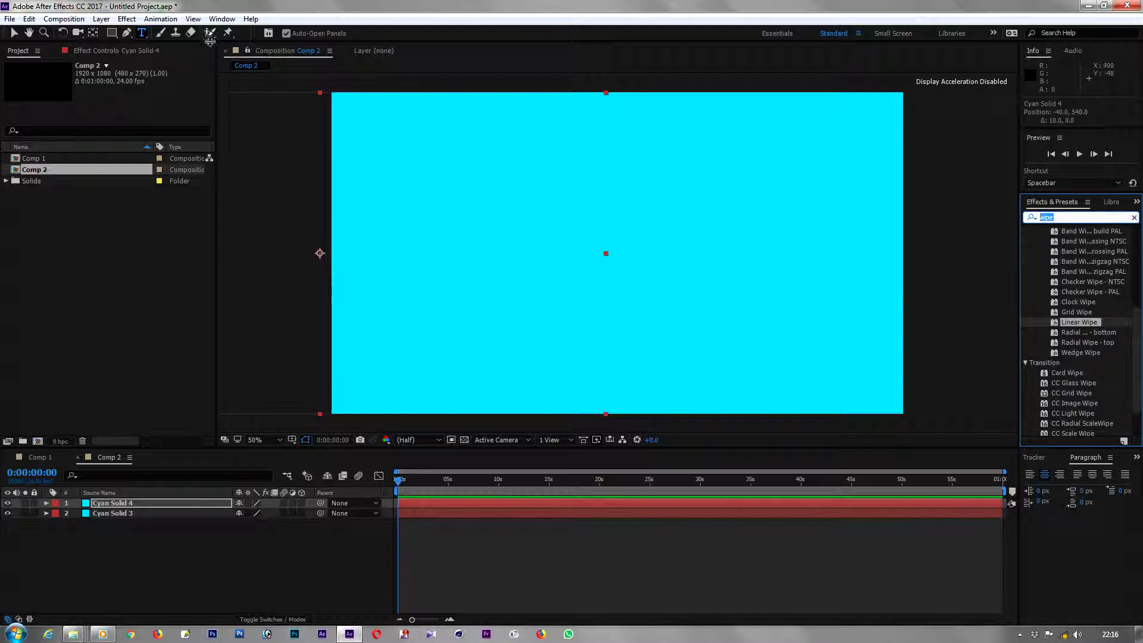
{"action": "double_click", "coordinate": [1093, 324]}
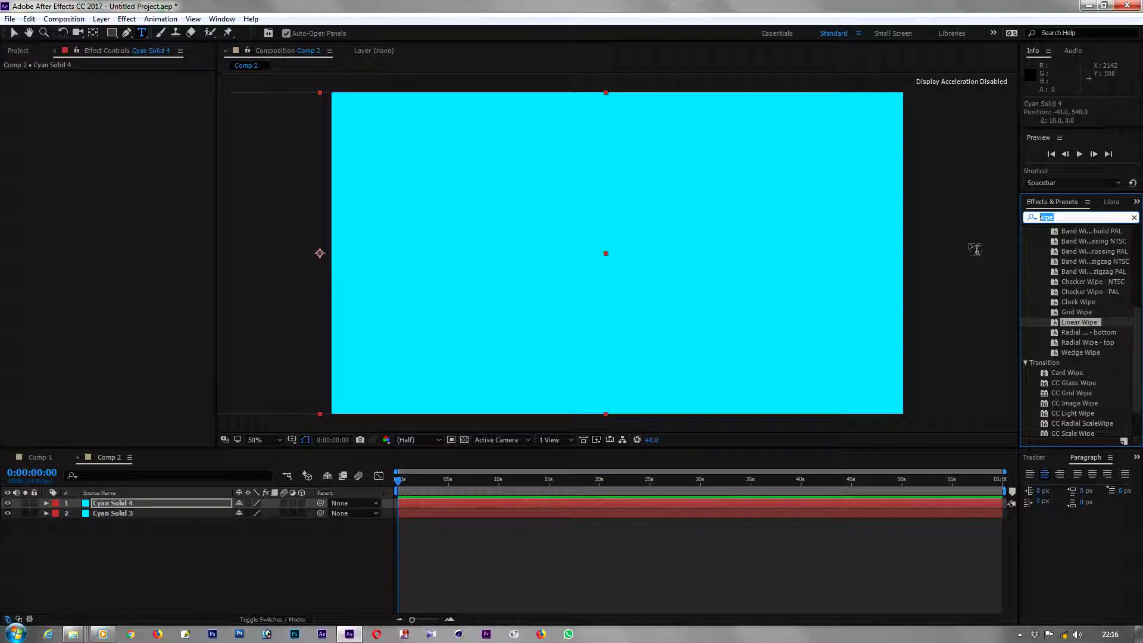
- Search 'drop' and apply Drop Shadow to Cyan Solid 3
{"action": "key", "text": "BackSpace"}
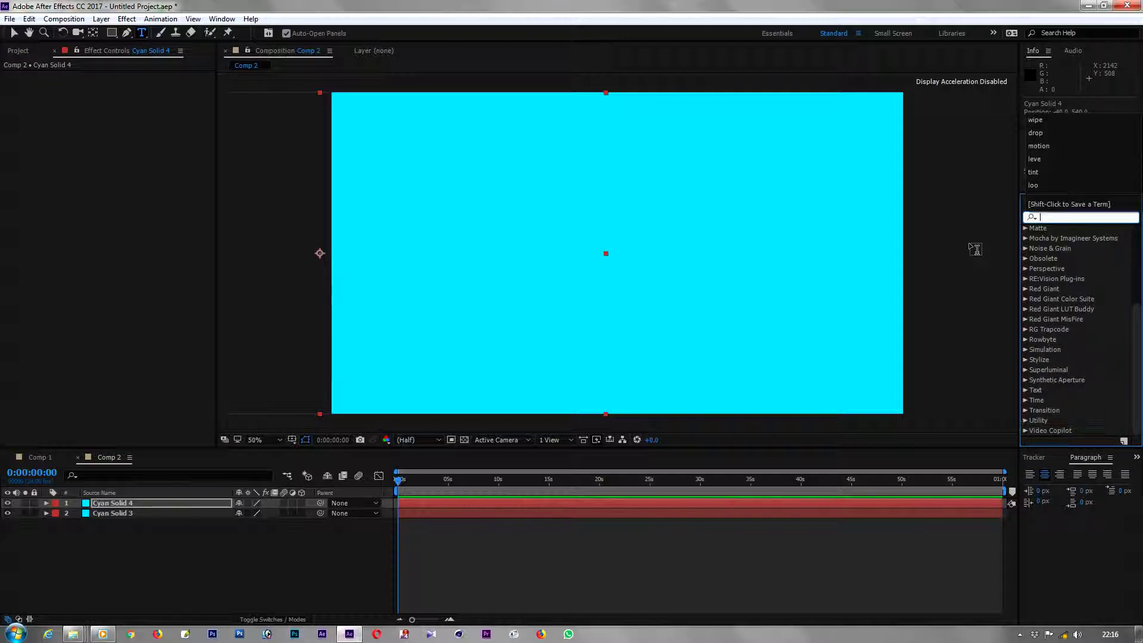
{"action": "type", "text": "drop"}
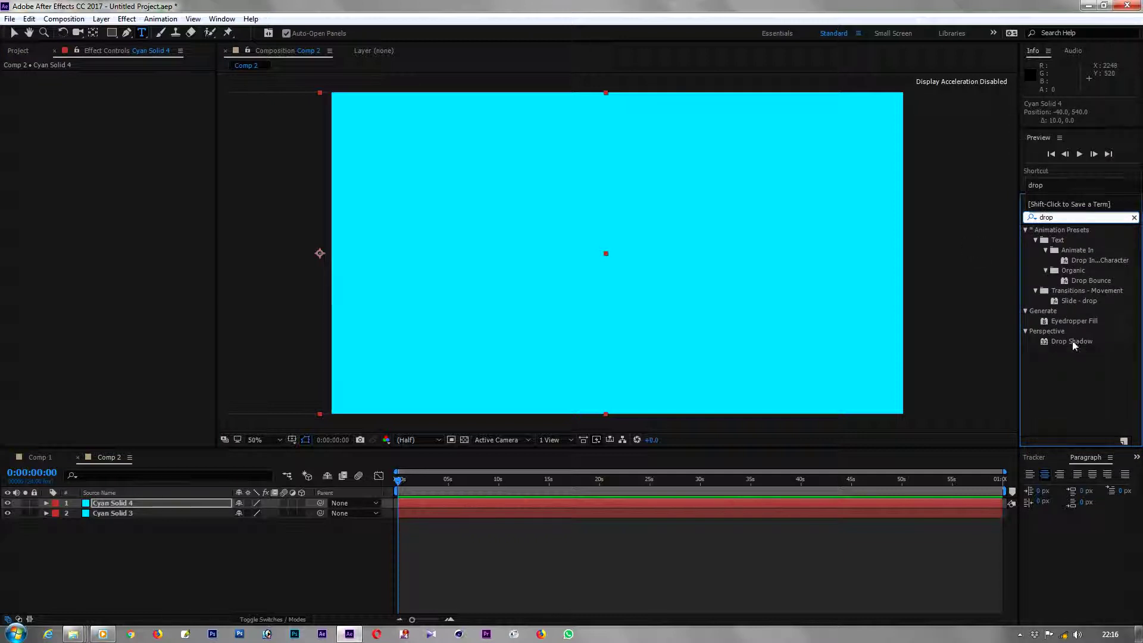
{"action": "left_click_drag", "start_coordinate": [1074, 343], "coordinate": [702, 256]}
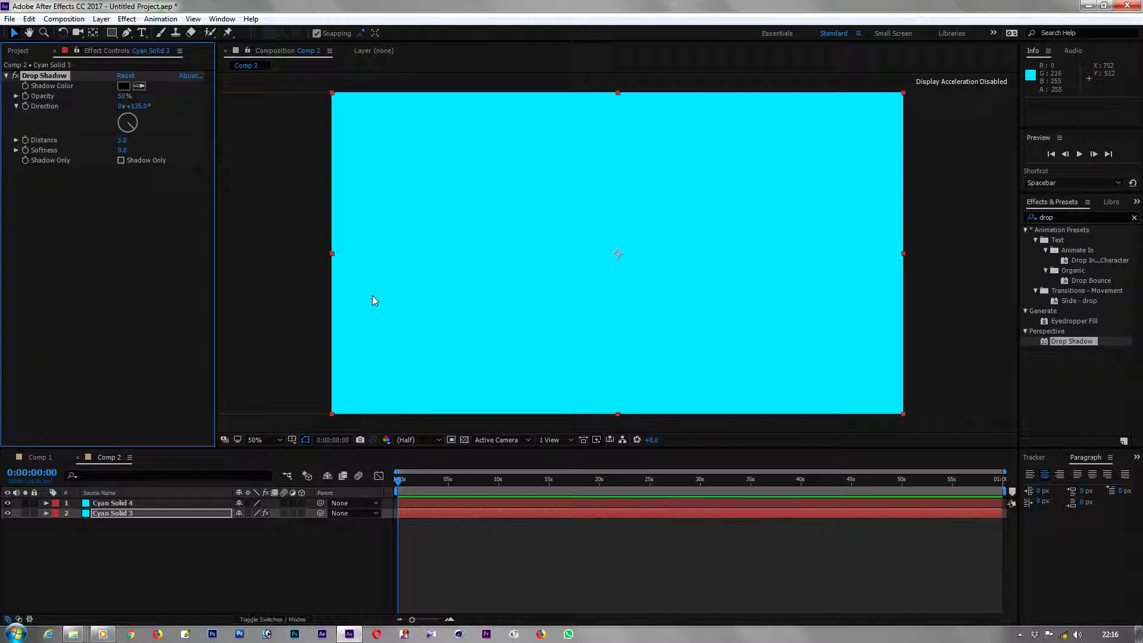
{"action": "left_click", "coordinate": [123, 504]}
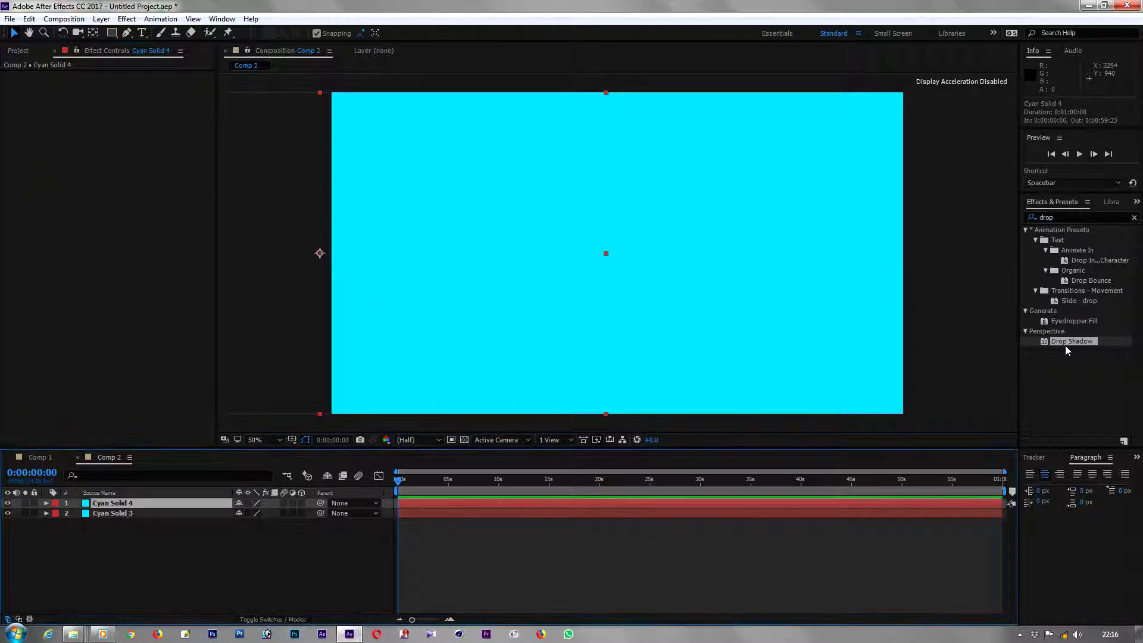
- Give Cyan Solid 4 a Drop Shadow: 50% opacity, 97° direction, 42 distance, 69 softness
{"action": "double_click", "coordinate": [1067, 343]}
{"action": "left_click_drag", "start_coordinate": [123, 150], "coordinate": [161, 151]}
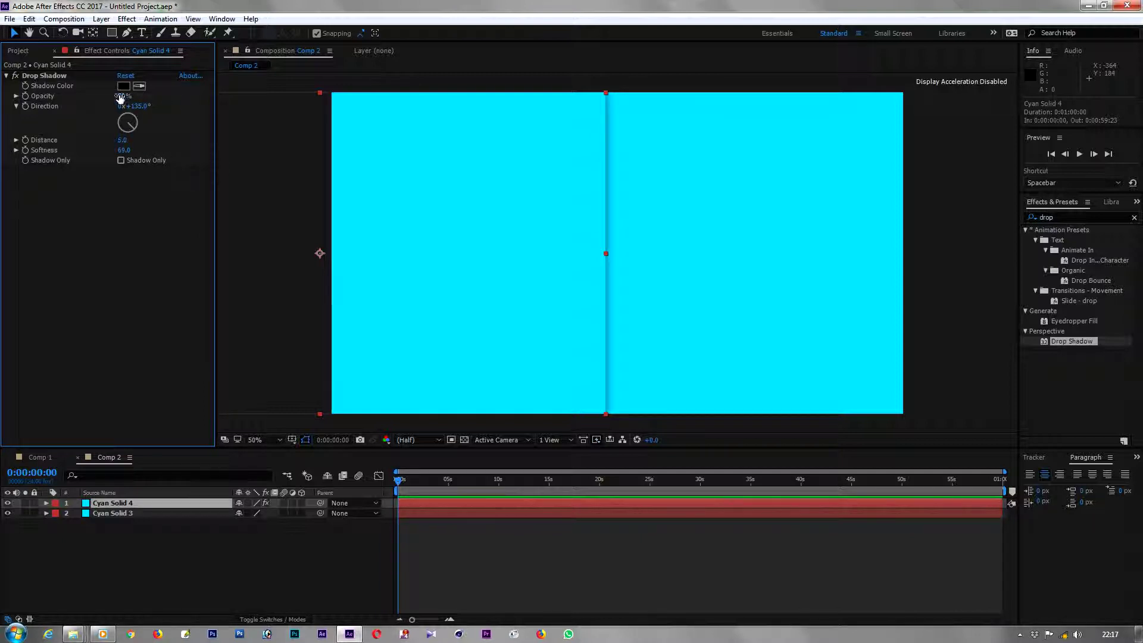
{"action": "left_click_drag", "start_coordinate": [120, 99], "coordinate": [256, 99]}
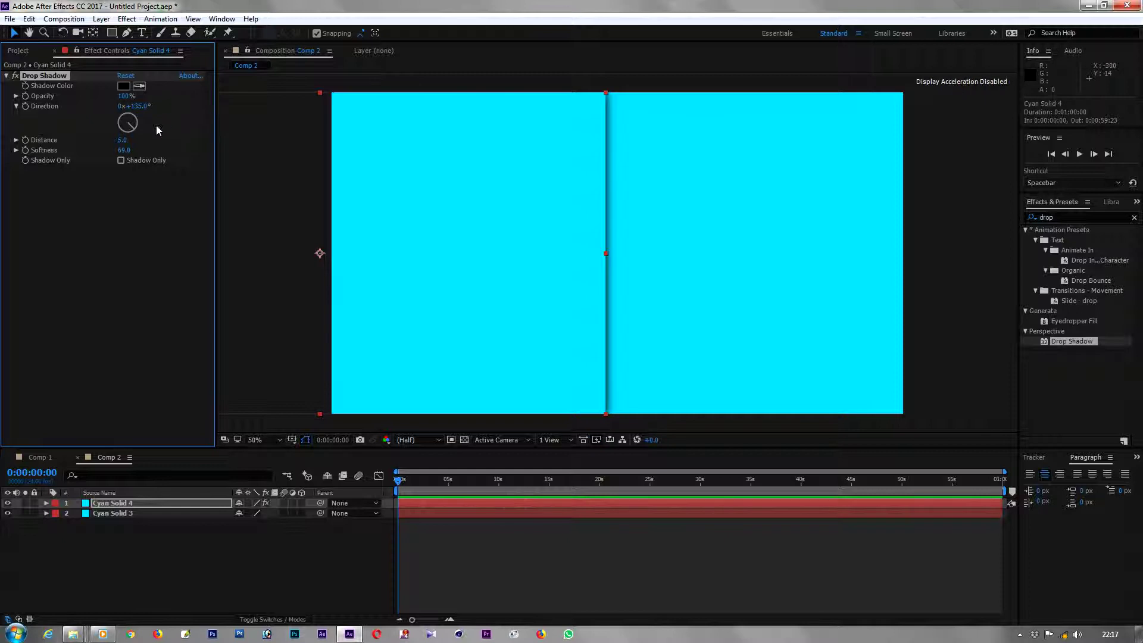
{"action": "mouse_move", "coordinate": [130, 140]}
{"action": "left_mouse_down"}
{"action": "mouse_move", "coordinate": [146, 139]}
{"action": "mouse_move", "coordinate": [149, 121]}
{"action": "left_mouse_up"}
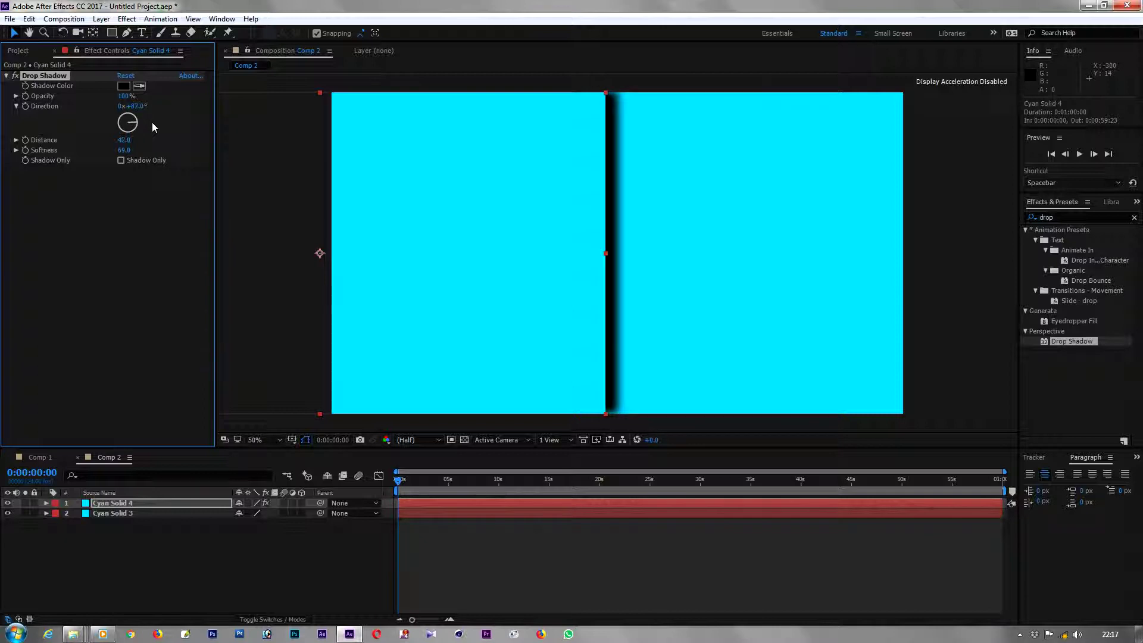
{"action": "mouse_move", "coordinate": [153, 124]}
{"action": "left_mouse_down"}
{"action": "mouse_move", "coordinate": [76, 93]}
{"action": "mouse_move", "coordinate": [118, 98]}
{"action": "left_mouse_up"}
{"action": "left_click", "coordinate": [119, 97]}
{"action": "type", "text": "50"}
{"action": "key", "text": "Return"}
{"action": "left_click", "coordinate": [133, 106]}
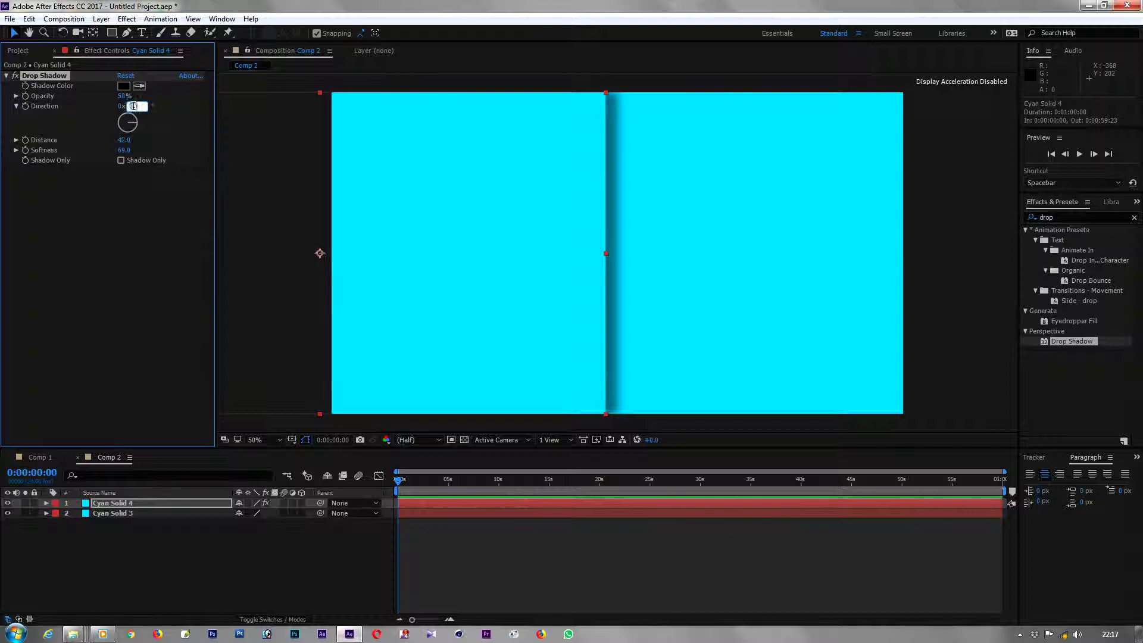
{"action": "key", "text": "Return"}
{"action": "left_click_drag", "start_coordinate": [139, 113], "coordinate": [203, 112]}
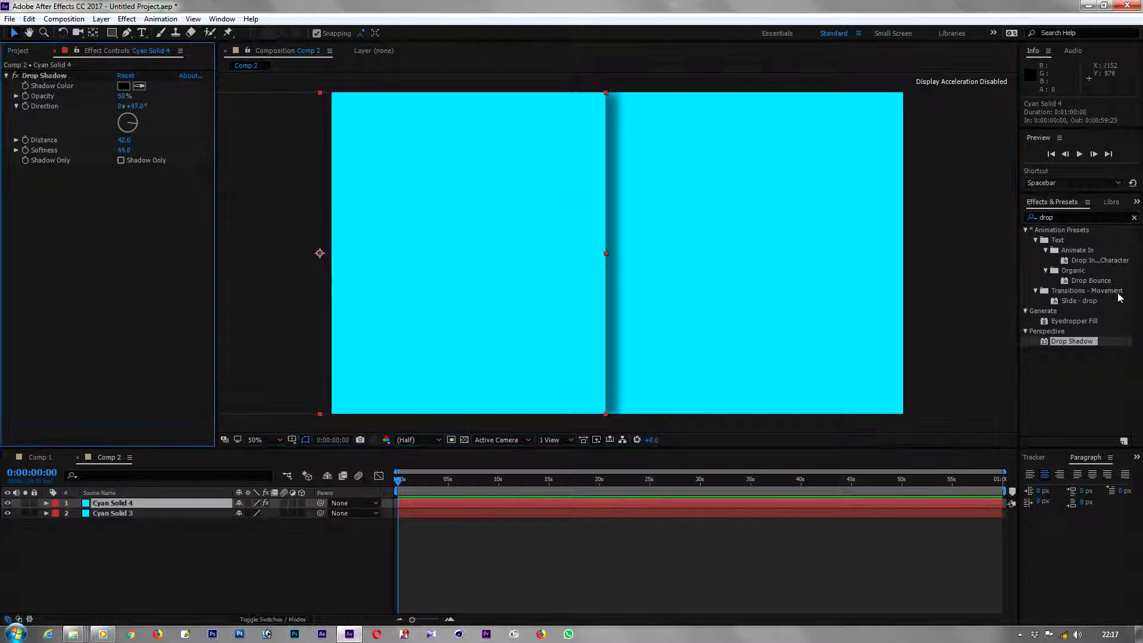
- Apply Linear Wipe to Cyan Solid 4 with 21% completion, 180° angle and 85 feather
{"action": "left_click", "coordinate": [1134, 217]}
{"action": "type", "text": "wipe"}
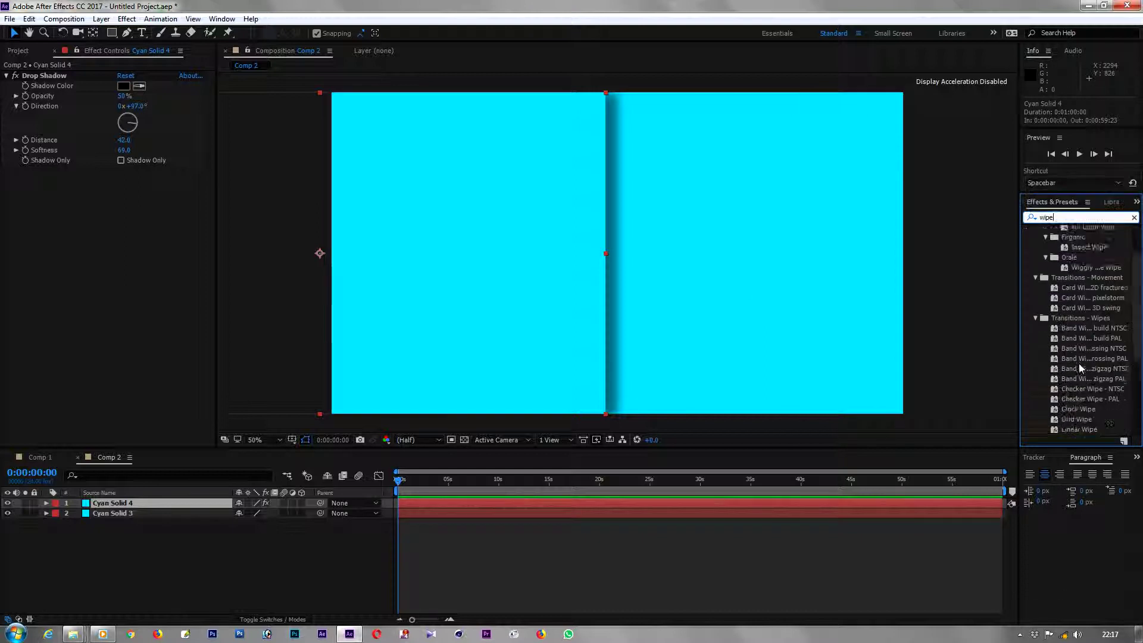
{"action": "scroll", "coordinate": [1079, 363], "scroll_direction": "down", "scroll_amount": 2}
{"action": "scroll", "coordinate": [1081, 370], "scroll_direction": "down", "scroll_amount": 3}
{"action": "scroll", "coordinate": [1089, 392], "scroll_direction": "down", "scroll_amount": 2}
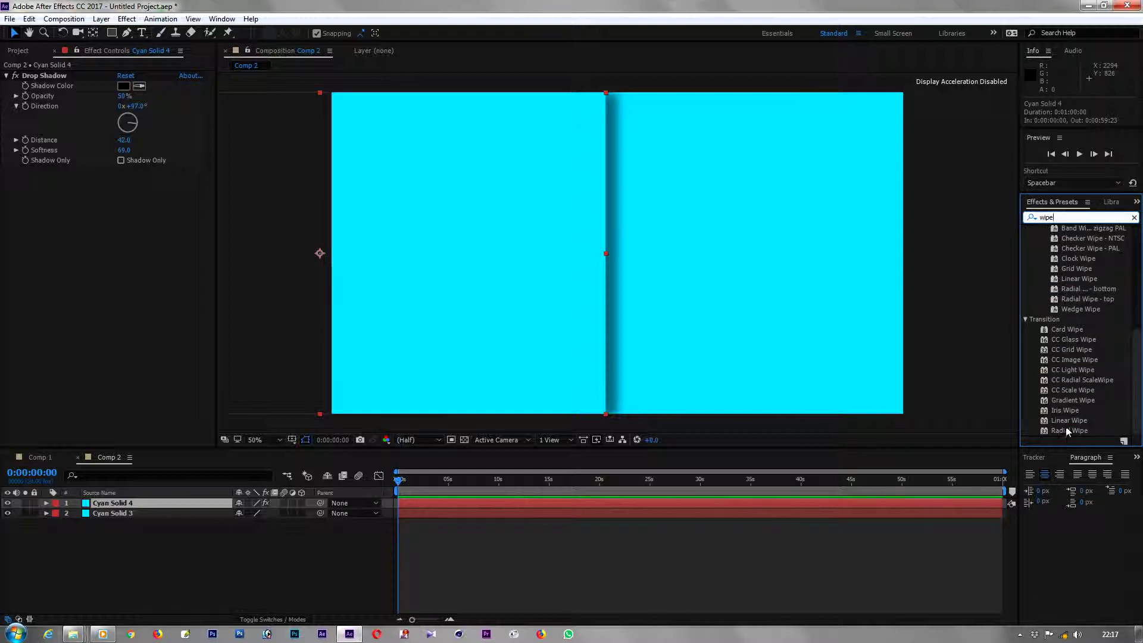
{"action": "left_click_drag", "start_coordinate": [1067, 420], "coordinate": [585, 299]}
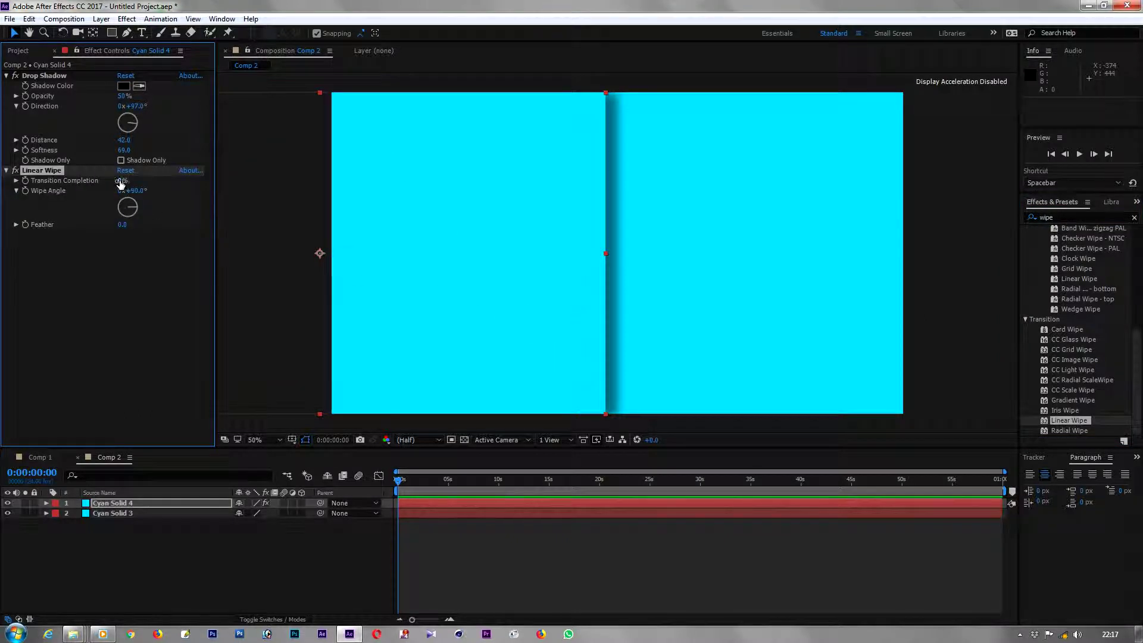
{"action": "left_click", "coordinate": [121, 181]}
{"action": "type", "text": "21"}
{"action": "key", "text": "Return"}
{"action": "left_click", "coordinate": [141, 192]}
{"action": "type", "text": "0"}
{"action": "key", "text": "Return"}
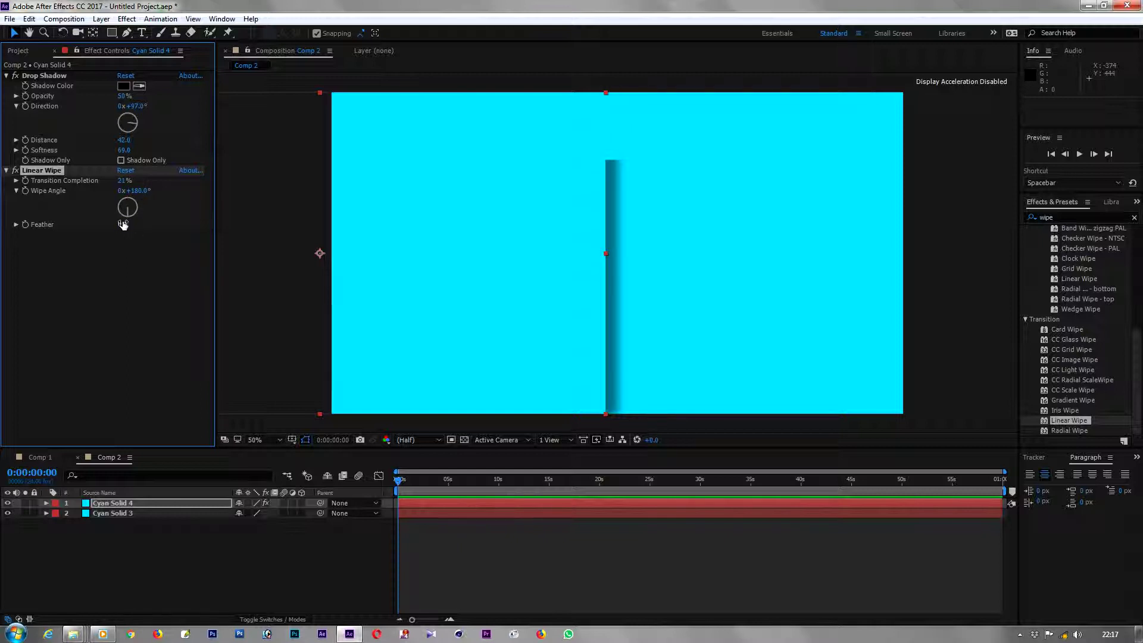
{"action": "left_click_drag", "start_coordinate": [160, 222], "coordinate": [173, 222]}
- Trim Comp 2 to a roughly five-second work area and return to the start
{"action": "left_click", "coordinate": [450, 505]}
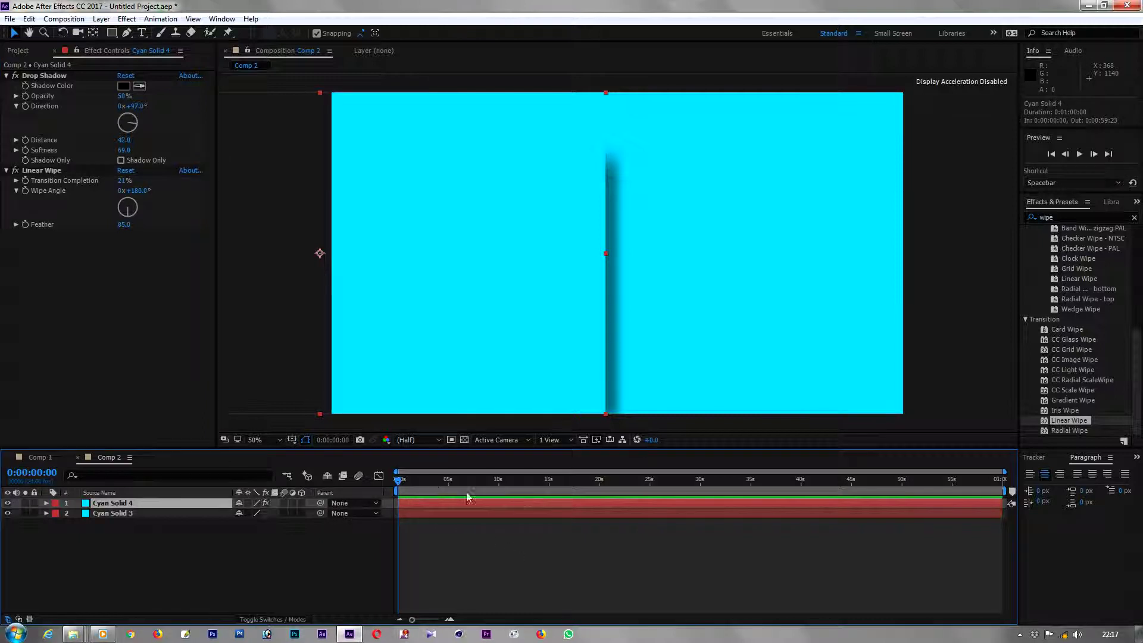
{"action": "left_click_drag", "start_coordinate": [1006, 491], "coordinate": [462, 479]}
{"action": "right_click", "coordinate": [448, 483]}
{"action": "left_click", "coordinate": [471, 499]}
{"action": "left_click_drag", "start_coordinate": [471, 478], "coordinate": [464, 479]}
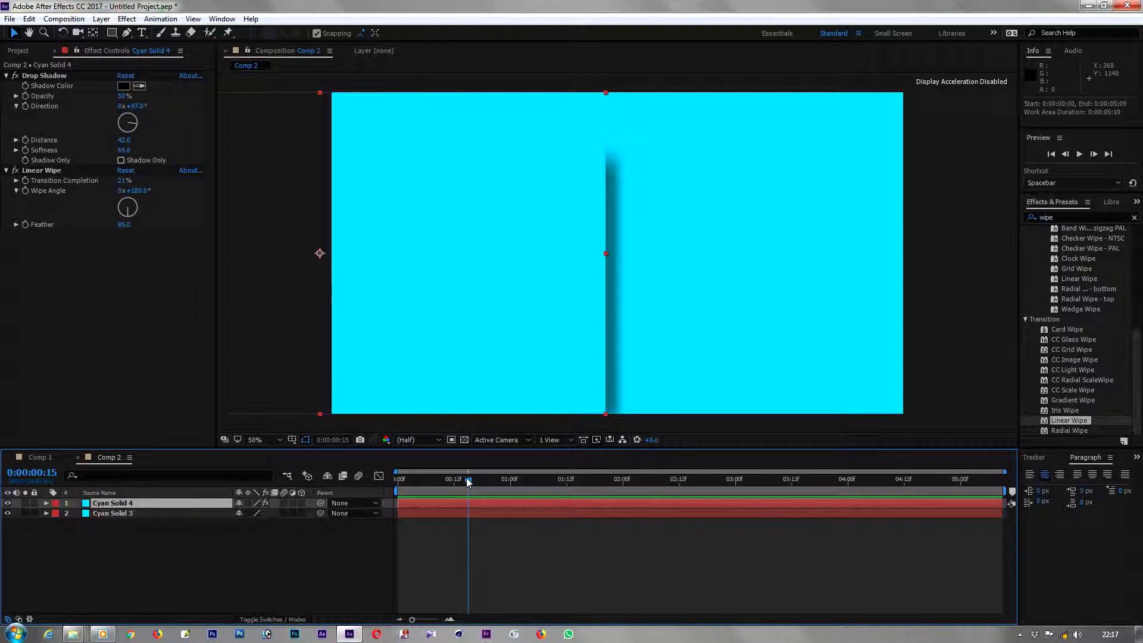
{"action": "key", "text": "Home"}
- Duplicate the Linear Wipe and set Linear Wipe 2's Wipe Angle to 350°
{"action": "left_click", "coordinate": [34, 172]}
{"action": "key", "text": "ctrl+d"}
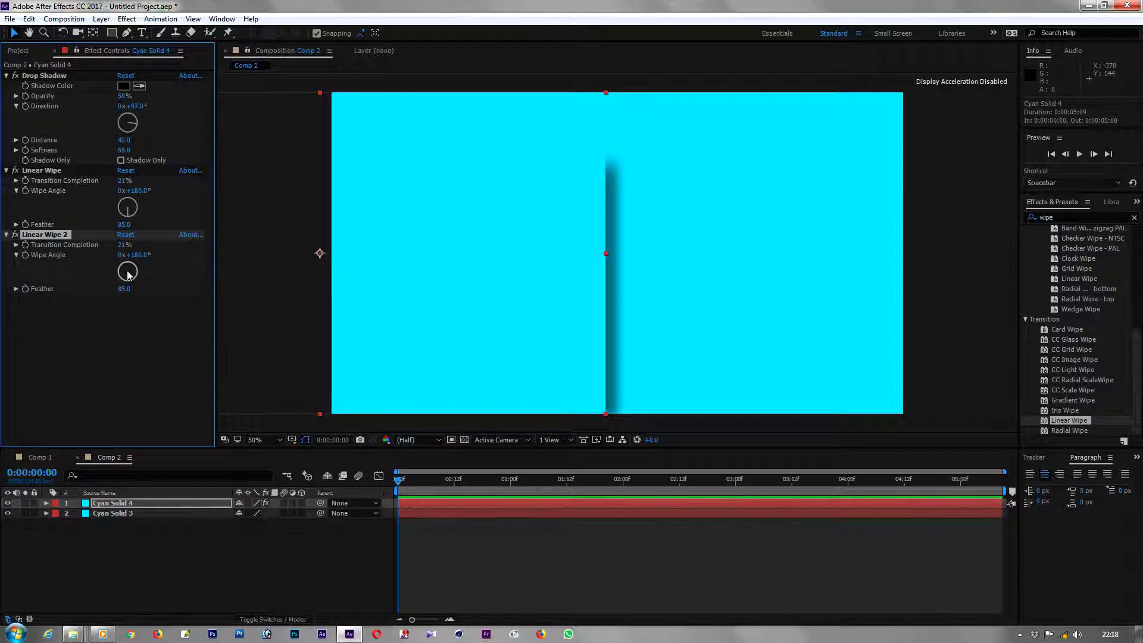
{"action": "left_click", "coordinate": [137, 255]}
{"action": "type", "text": "350"}
{"action": "key", "text": "Return"}
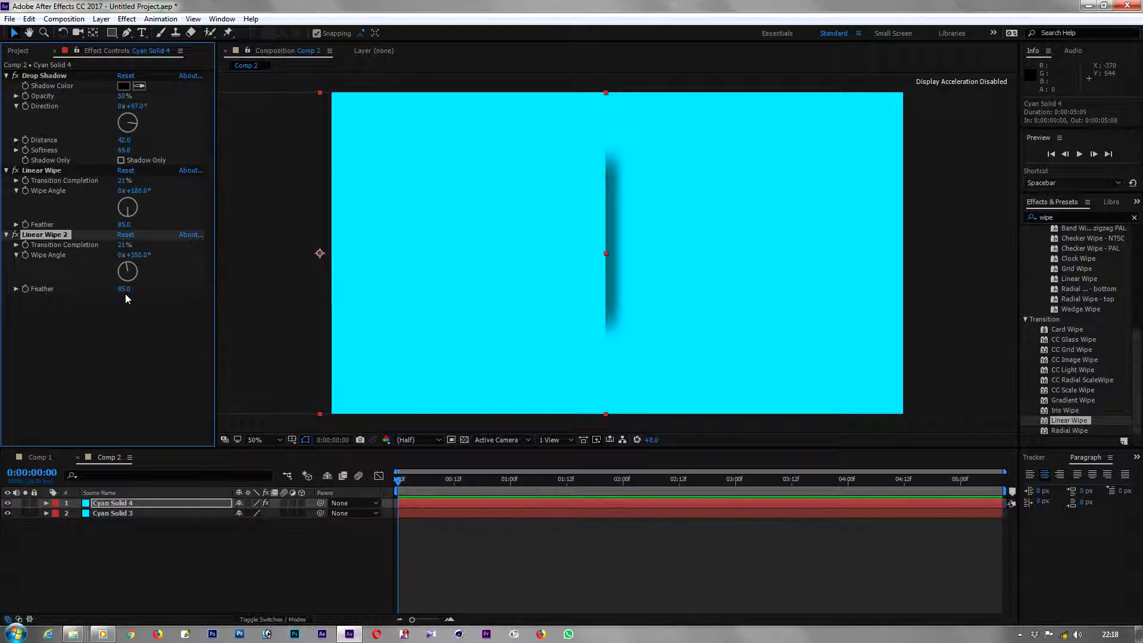
- Keyframe both wipes' Transition Completion: 100% at frame 0, 21% at 12 frames
{"action": "left_click", "coordinate": [27, 173]}
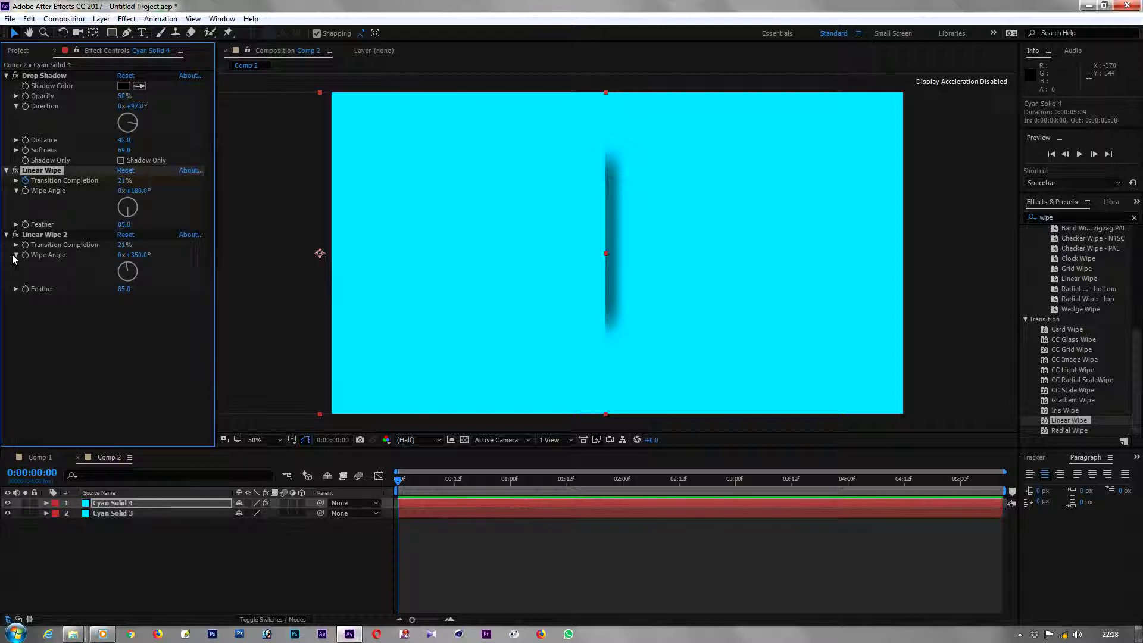
{"action": "left_click", "coordinate": [25, 244]}
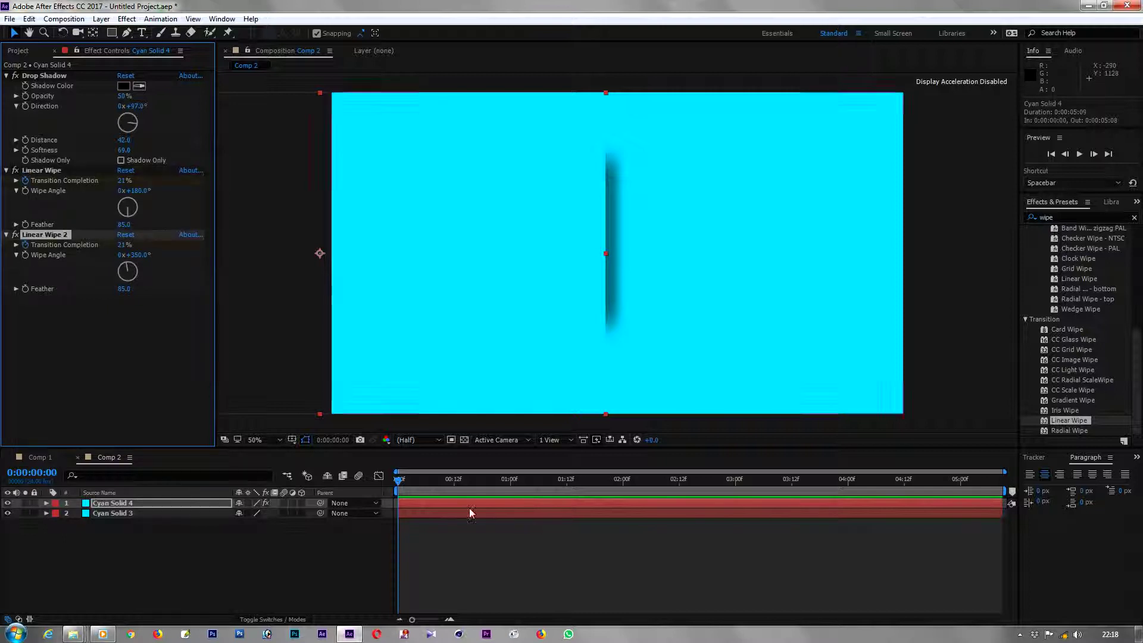
{"action": "key", "text": "u"}
{"action": "mouse_move", "coordinate": [431, 520]}
{"action": "left_mouse_down"}
{"action": "mouse_move", "coordinate": [384, 559]}
{"action": "mouse_move", "coordinate": [457, 551]}
{"action": "left_mouse_up"}
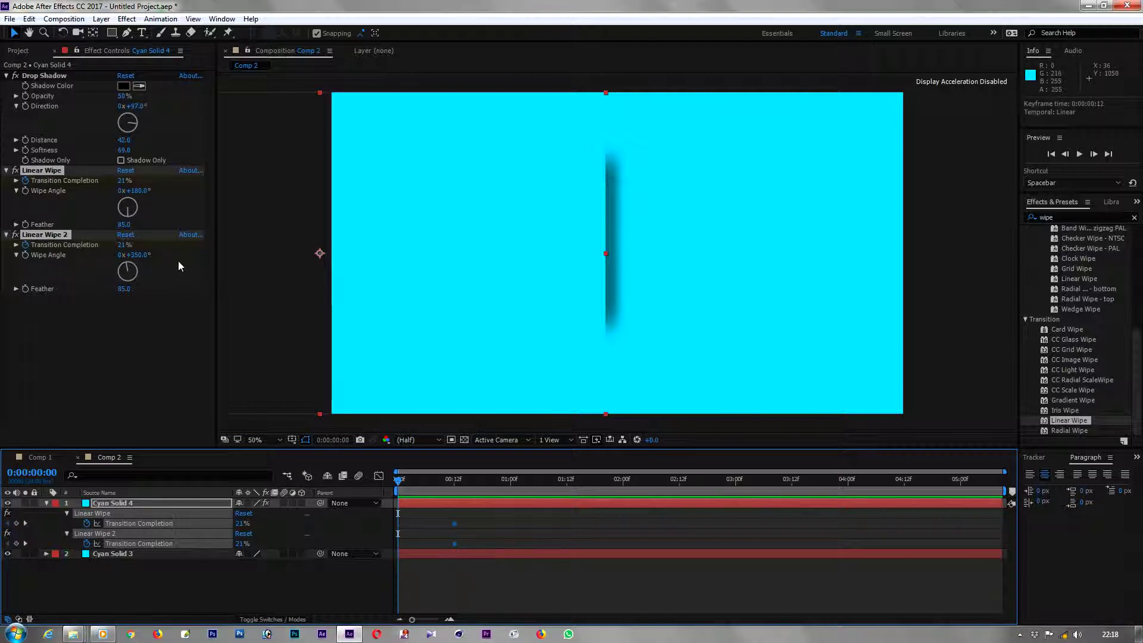
{"action": "left_click_drag", "start_coordinate": [125, 248], "coordinate": [499, 554]}
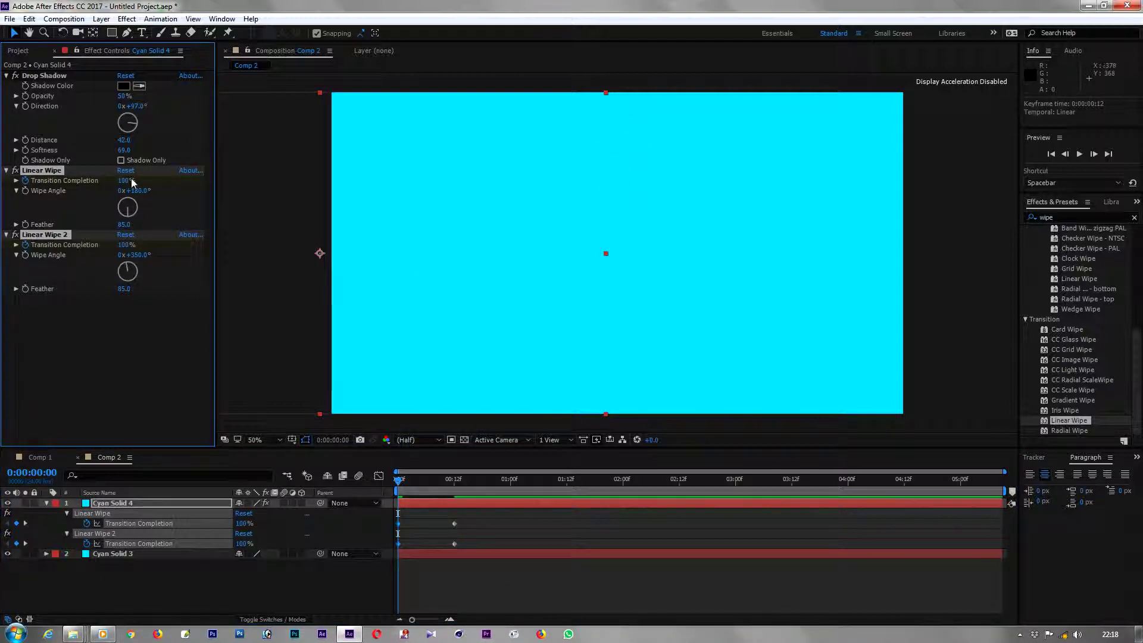
{"action": "left_click_drag", "start_coordinate": [464, 511], "coordinate": [380, 547]}
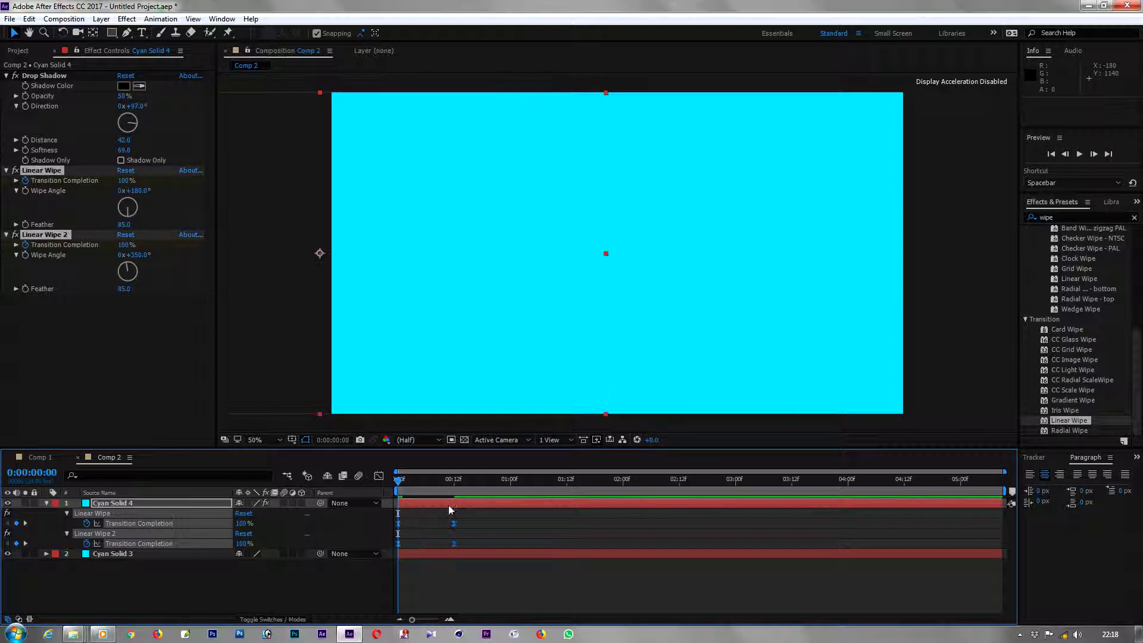
- Reshape the speed curve, apply Easy Ease to the four keyframes, and preview the wipe
{"action": "left_click", "coordinate": [378, 477]}
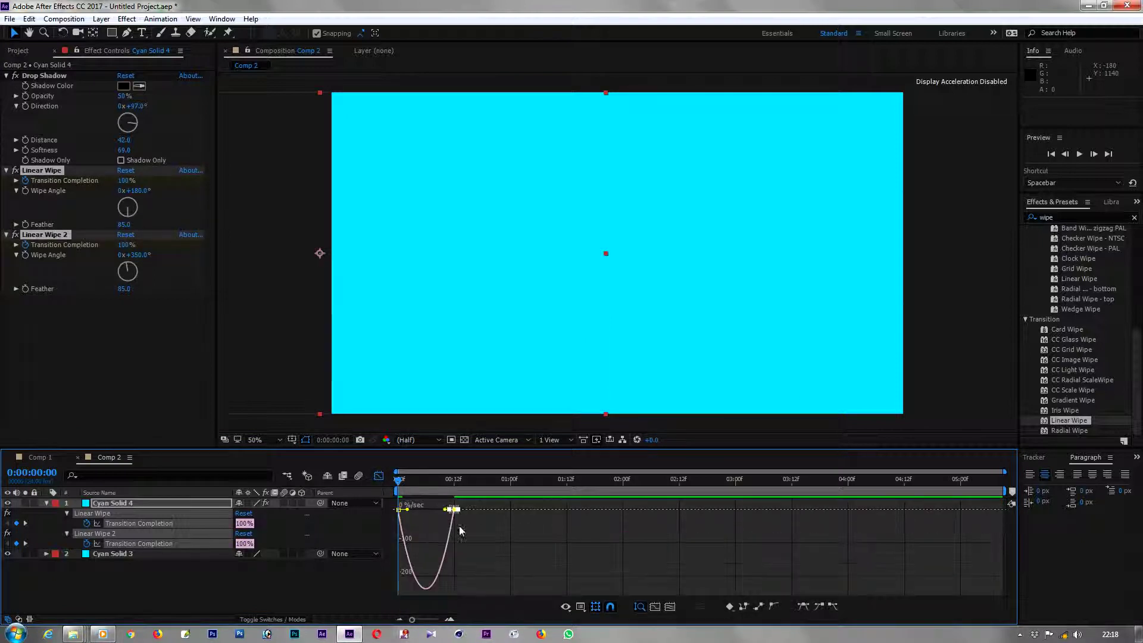
{"action": "left_click_drag", "start_coordinate": [446, 512], "coordinate": [438, 509]}
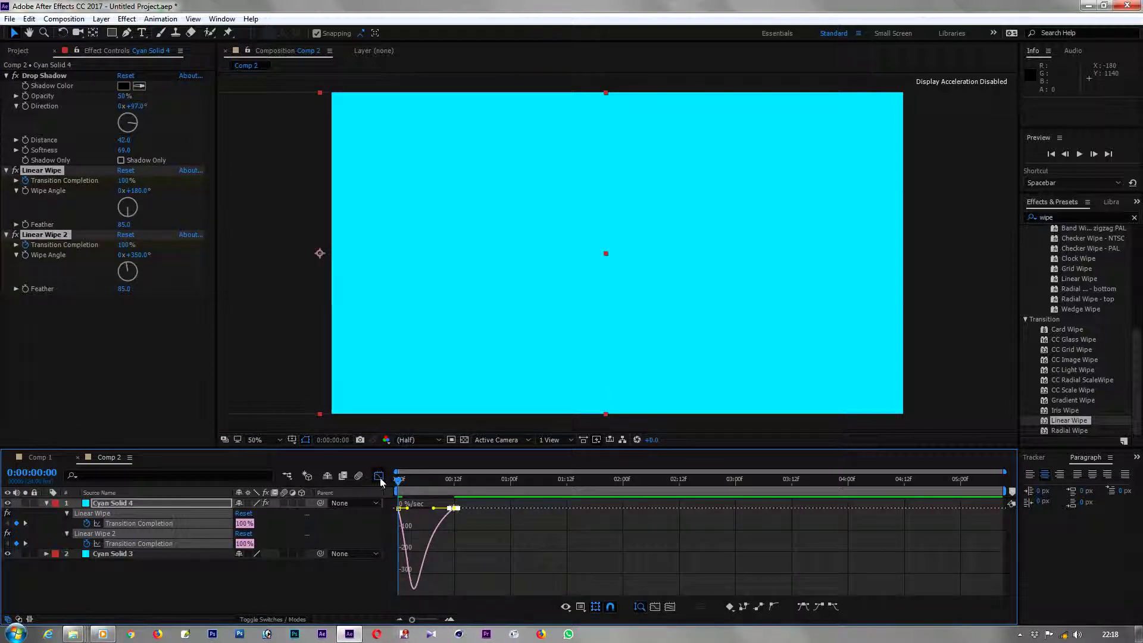
{"action": "key", "text": "shift+F3"}
{"action": "key", "text": "space"}
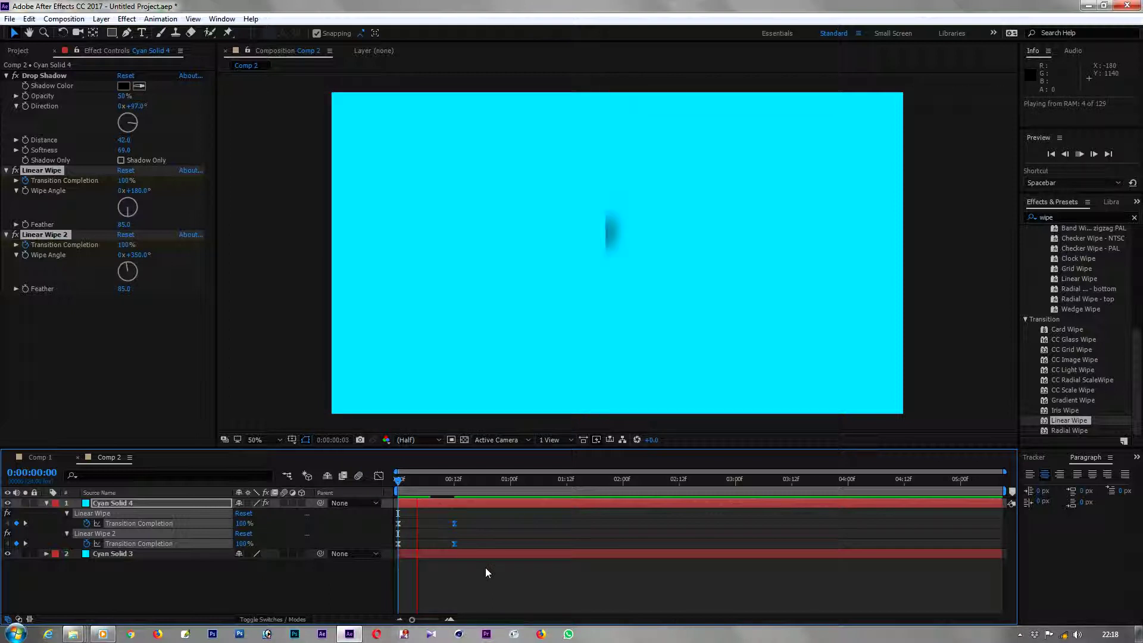
{"action": "key", "text": "space"}
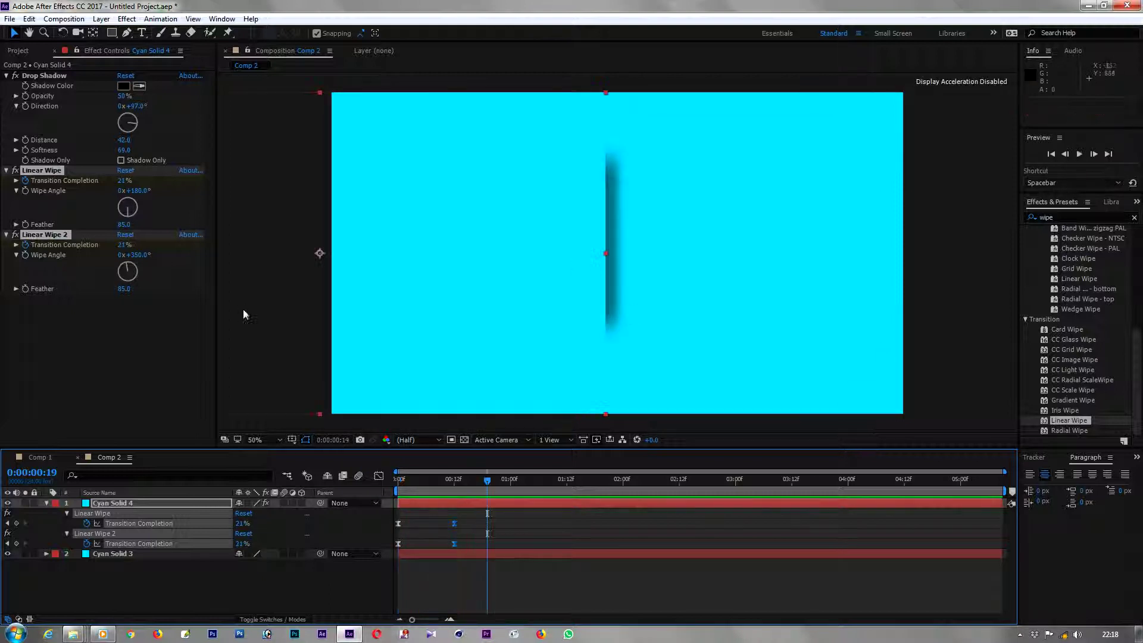
- Set both wipes' feather to 111 and the drop shadow to 50 softness, 46% opacity
{"action": "mouse_move", "coordinate": [123, 290]}
{"action": "left_mouse_down"}
{"action": "mouse_move", "coordinate": [76, 295]}
{"action": "mouse_move", "coordinate": [149, 305]}
{"action": "left_mouse_up"}
{"action": "left_click", "coordinate": [124, 150]}
{"action": "left_click_drag", "start_coordinate": [123, 150], "coordinate": [107, 146]}
{"action": "mouse_move", "coordinate": [124, 96]}
{"action": "left_mouse_down"}
{"action": "mouse_move", "coordinate": [101, 98]}
{"action": "mouse_move", "coordinate": [130, 107]}
{"action": "left_mouse_up"}
- At 12 frames, set both Linear Wipes' Transition Completion to 27%
{"action": "left_click", "coordinate": [452, 487]}
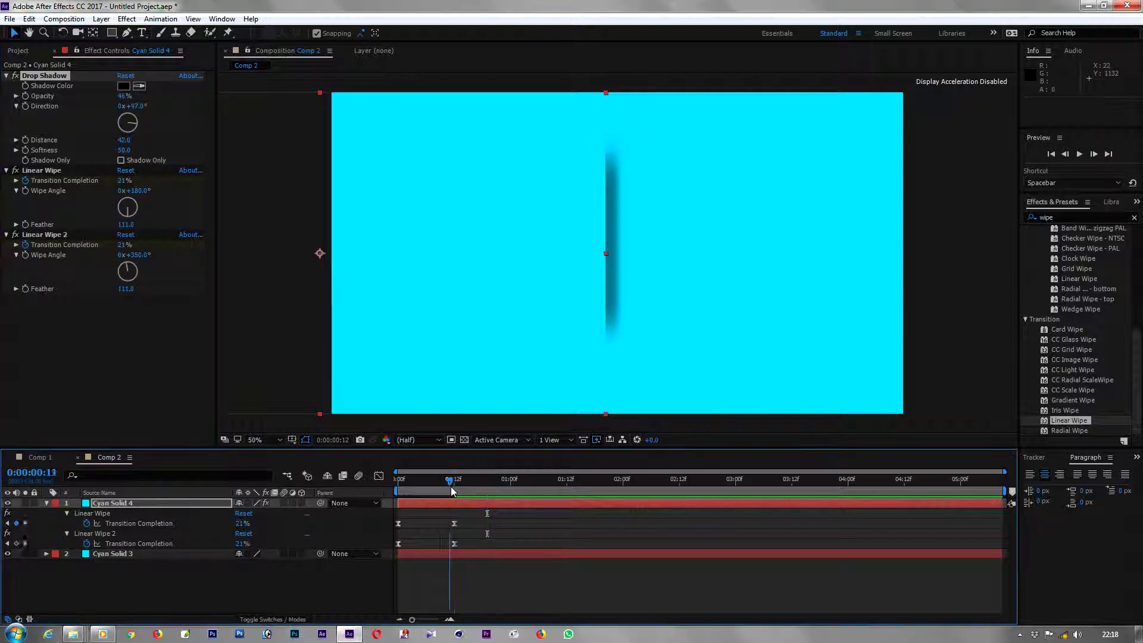
{"action": "mouse_move", "coordinate": [123, 245]}
{"action": "left_mouse_down"}
{"action": "mouse_move", "coordinate": [138, 246]}
{"action": "mouse_move", "coordinate": [125, 244]}
{"action": "left_mouse_up"}
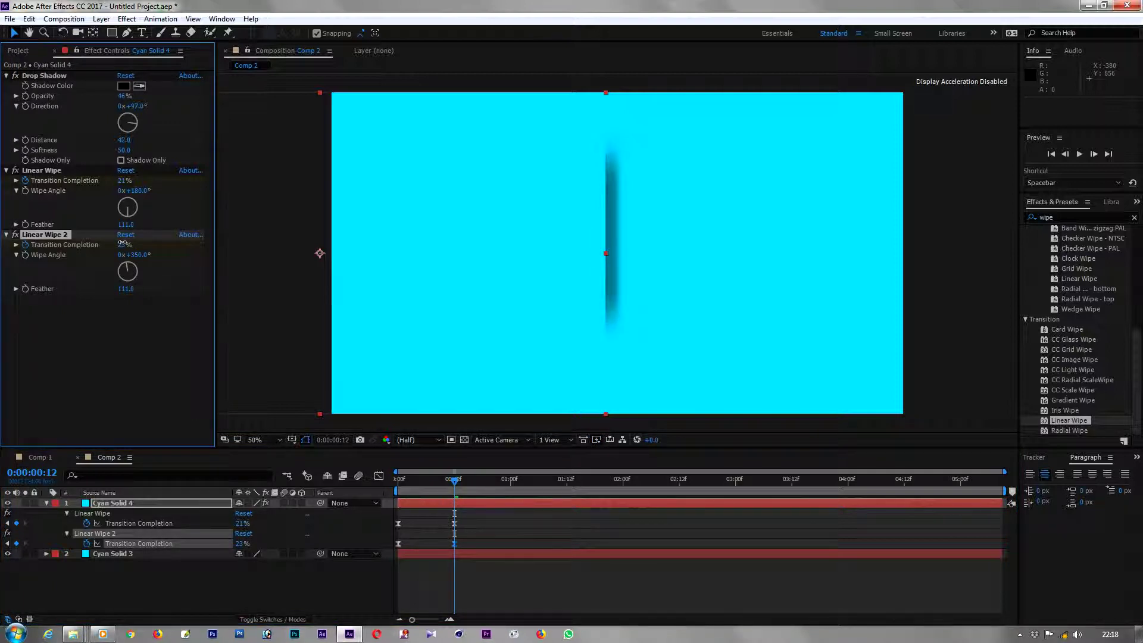
{"action": "left_click_drag", "start_coordinate": [123, 181], "coordinate": [130, 184]}
{"action": "left_click", "coordinate": [125, 182]}
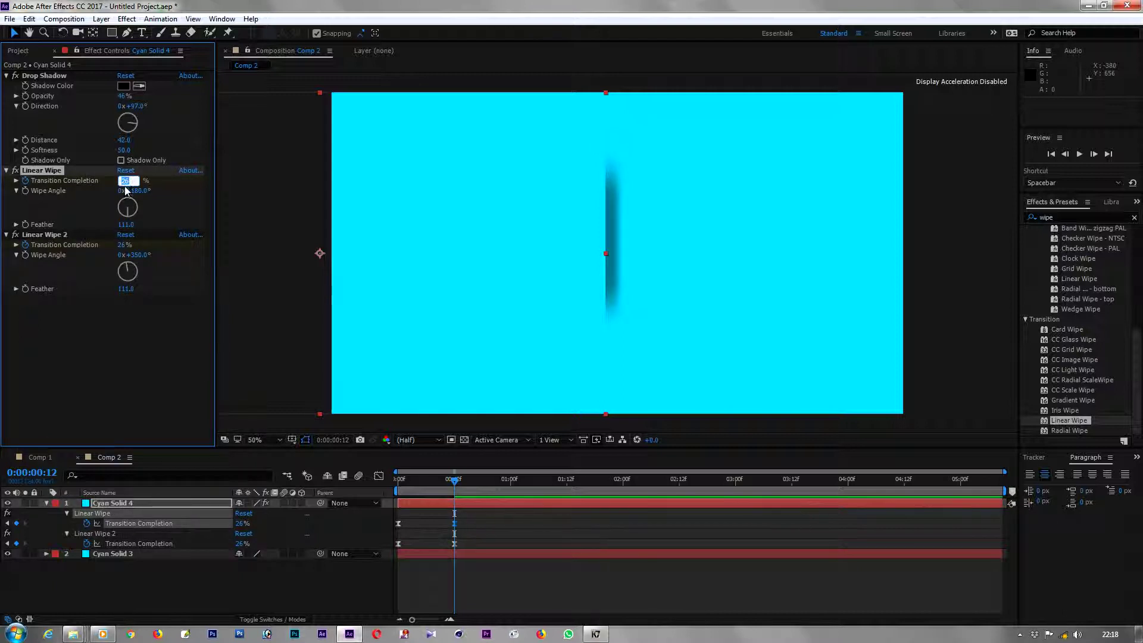
{"action": "type", "text": "27"}
{"action": "key", "text": "Return"}
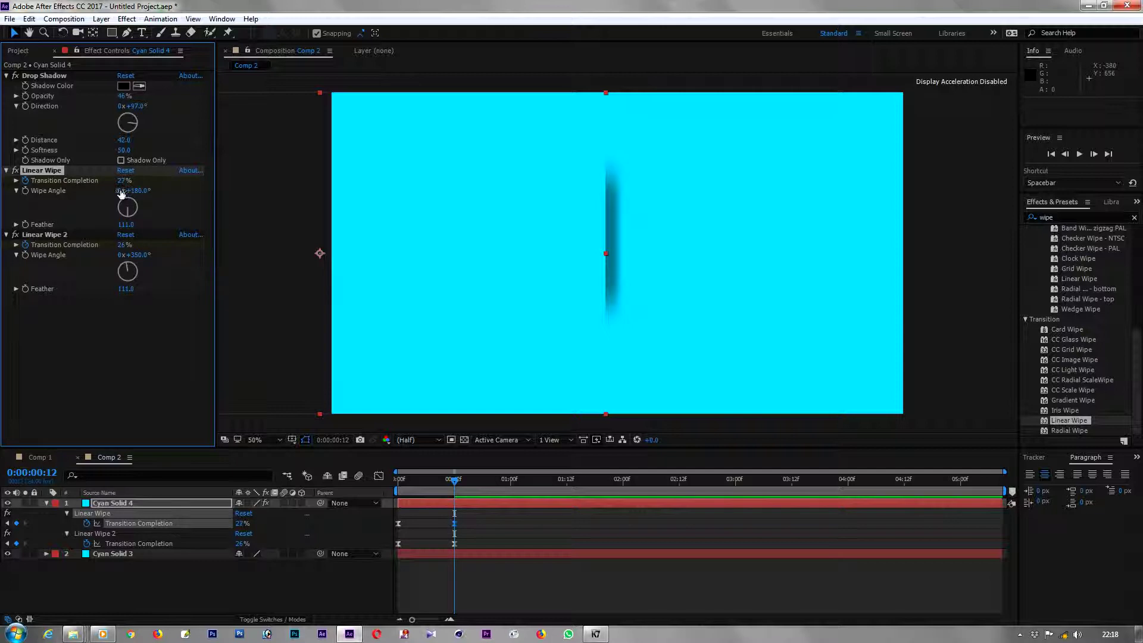
{"action": "left_click", "coordinate": [123, 246]}
{"action": "type", "text": "27"}
{"action": "key", "text": "Return"}
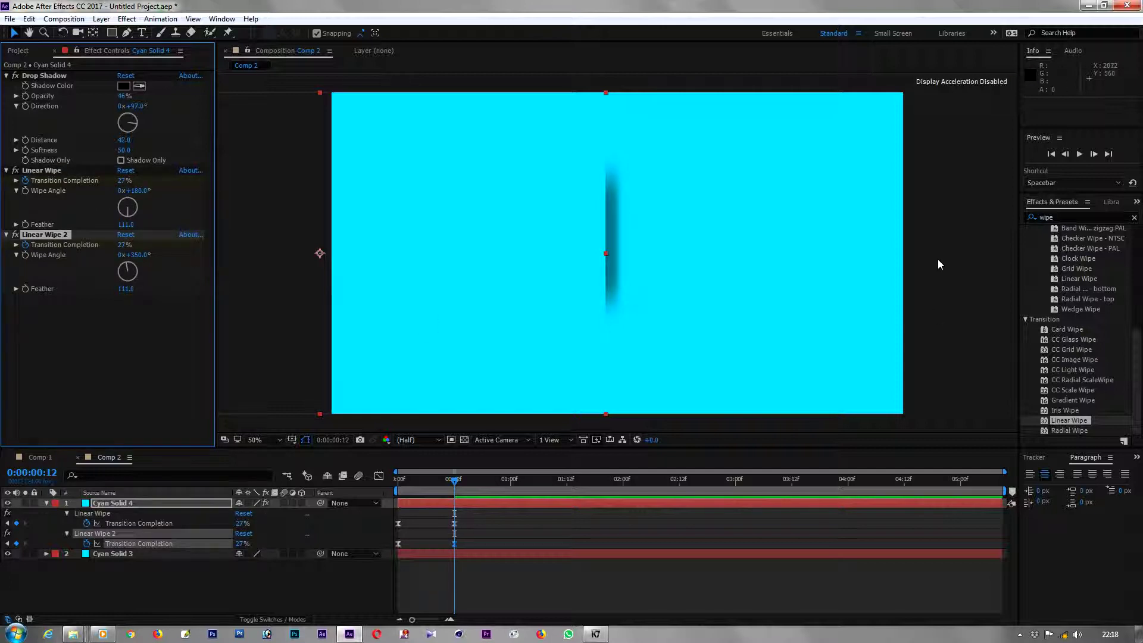
{"action": "left_click", "coordinate": [948, 259]}
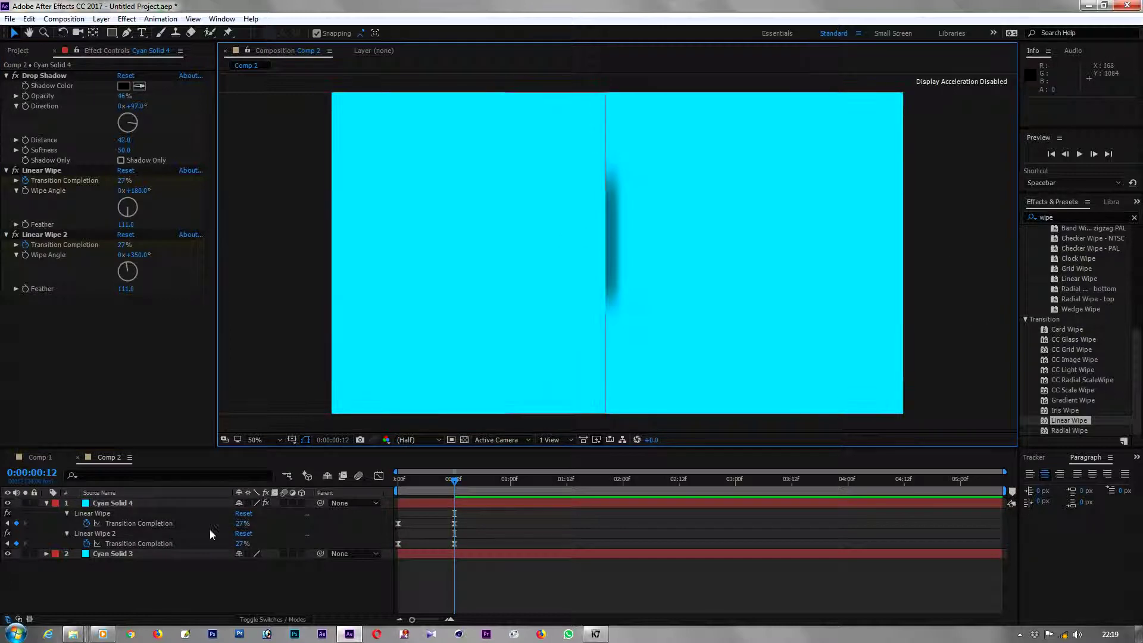
- Add a two-line text layer reading 'Animation Videos' left of the shadowed edge
{"action": "left_click", "coordinate": [45, 503]}
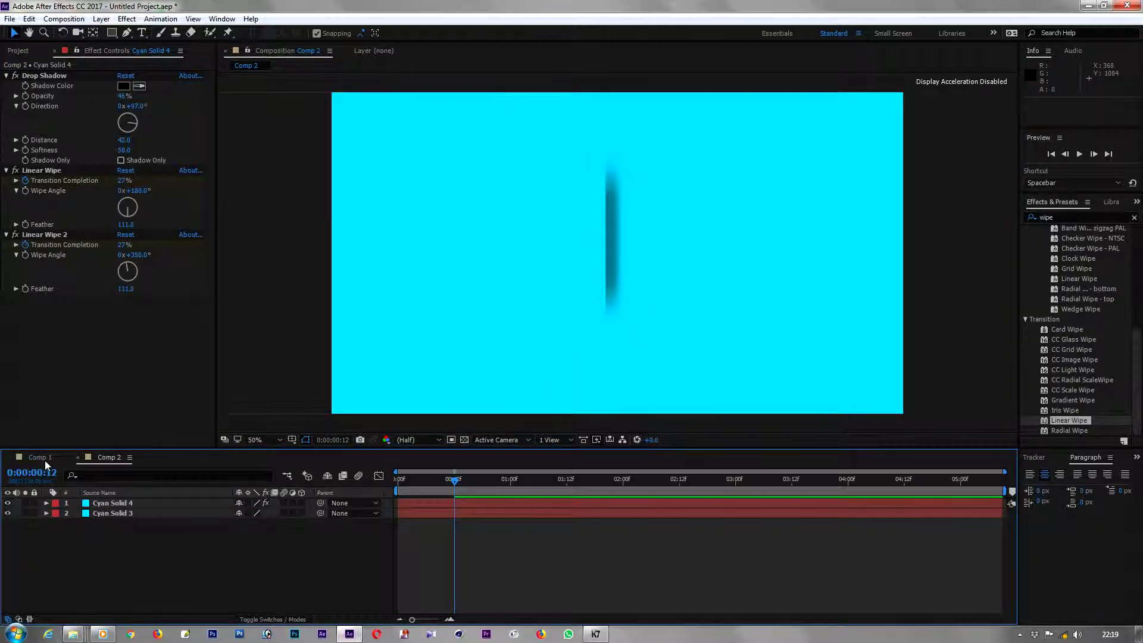
{"action": "left_click", "coordinate": [141, 33]}
{"action": "left_click", "coordinate": [518, 255]}
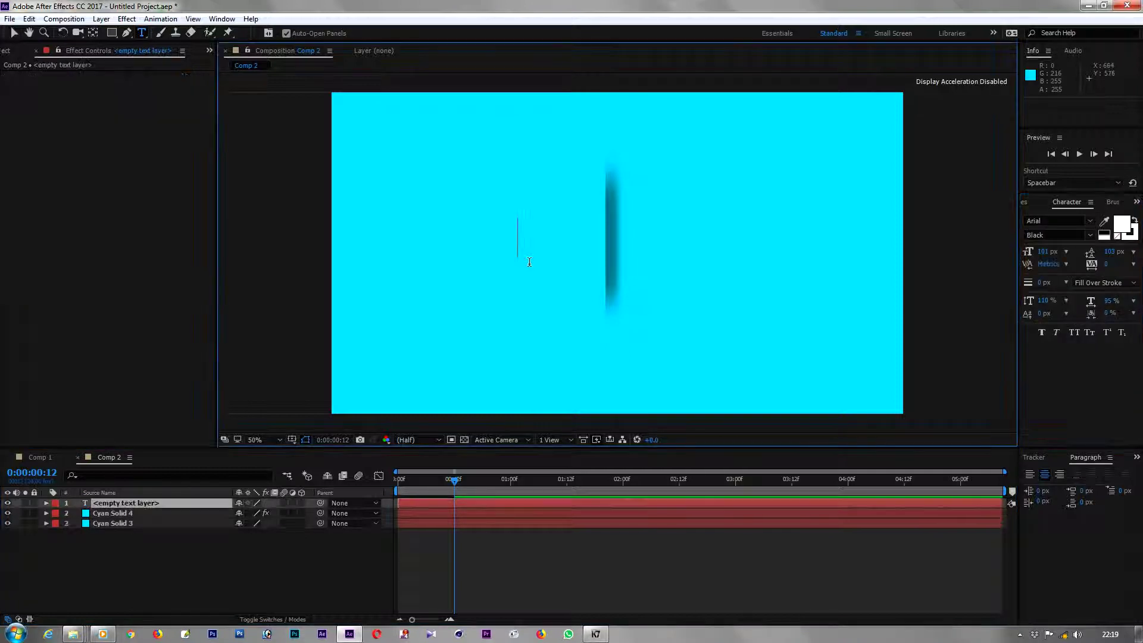
{"action": "type", "text": "Anima"}
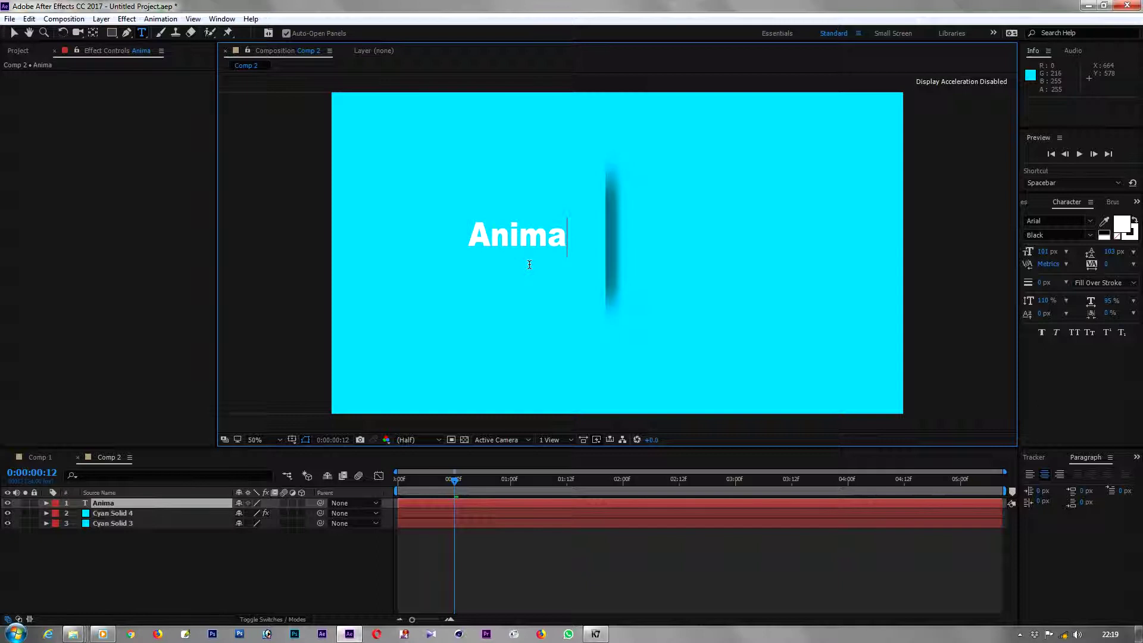
{"action": "type", "text": "tion"}
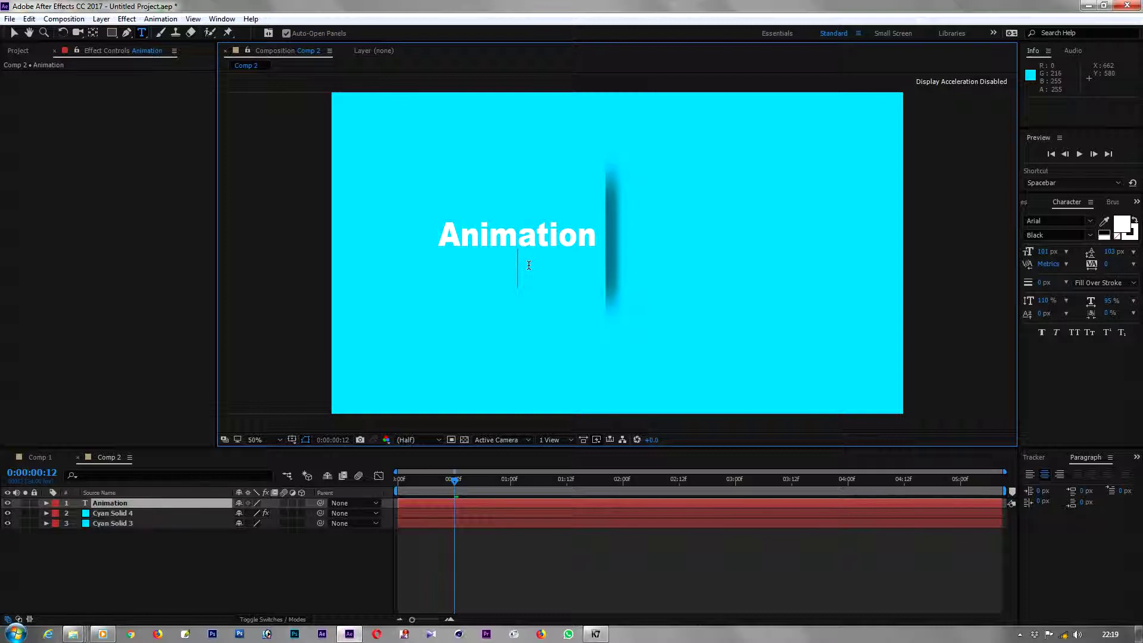
{"action": "type", "text": "ideos"}
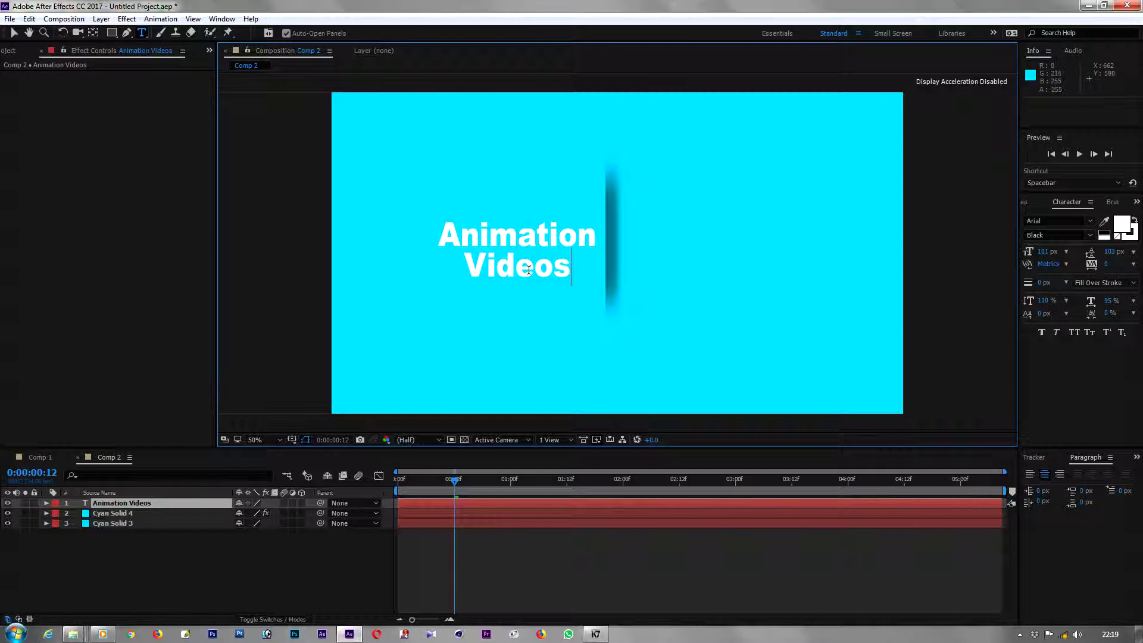
{"action": "key", "text": "BackSpace"}
{"action": "key", "text": "BackSpace"}
{"action": "key", "text": "BackSpace"}
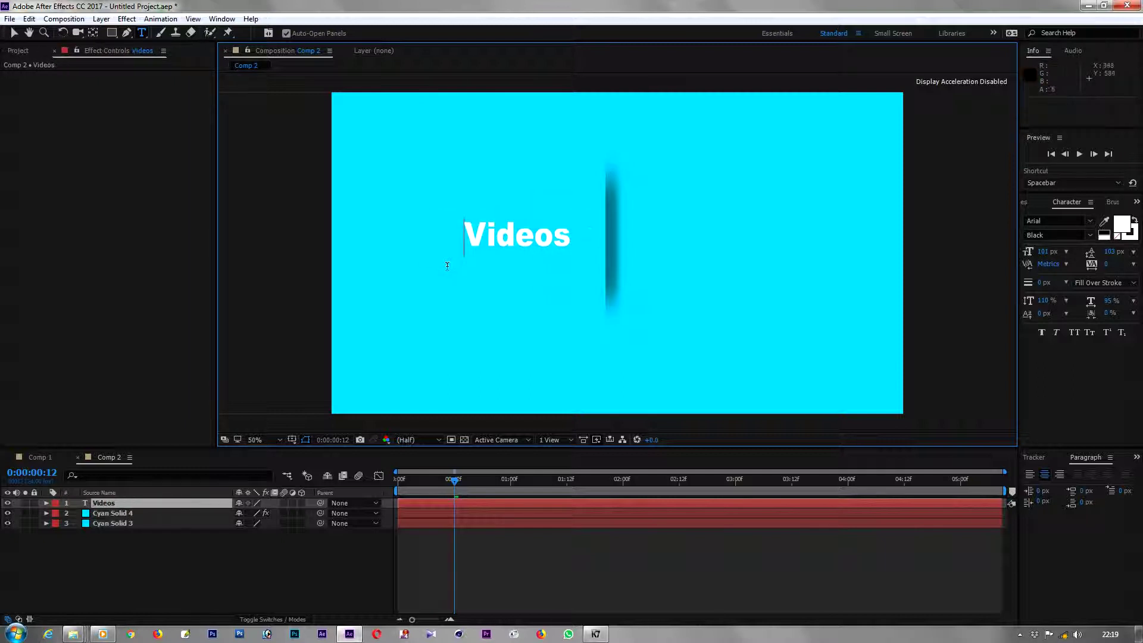
{"action": "key", "text": "ctrl+z"}
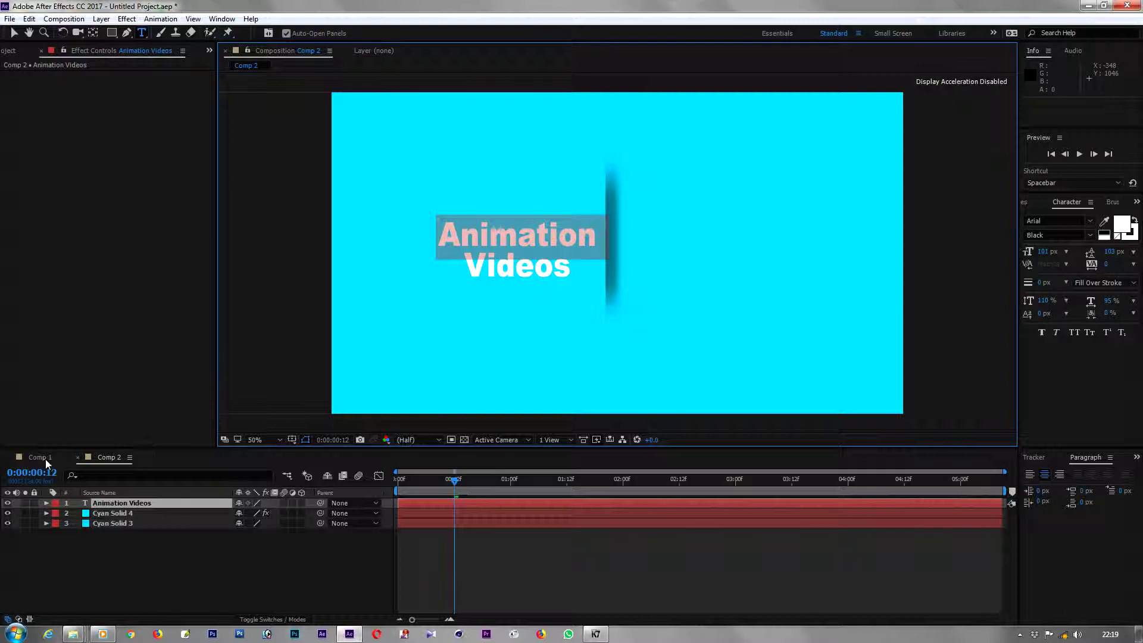
- Preview Comp 1's wipe for comparison, then return to Comp 2
{"action": "left_click", "coordinate": [39, 457]}
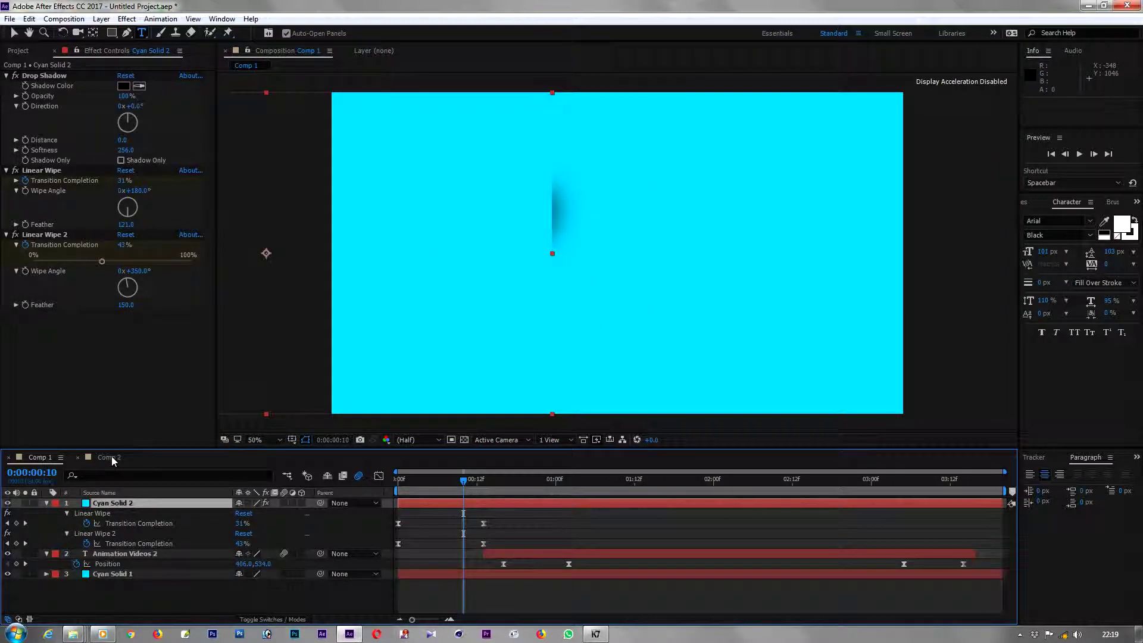
{"action": "key", "text": "space"}
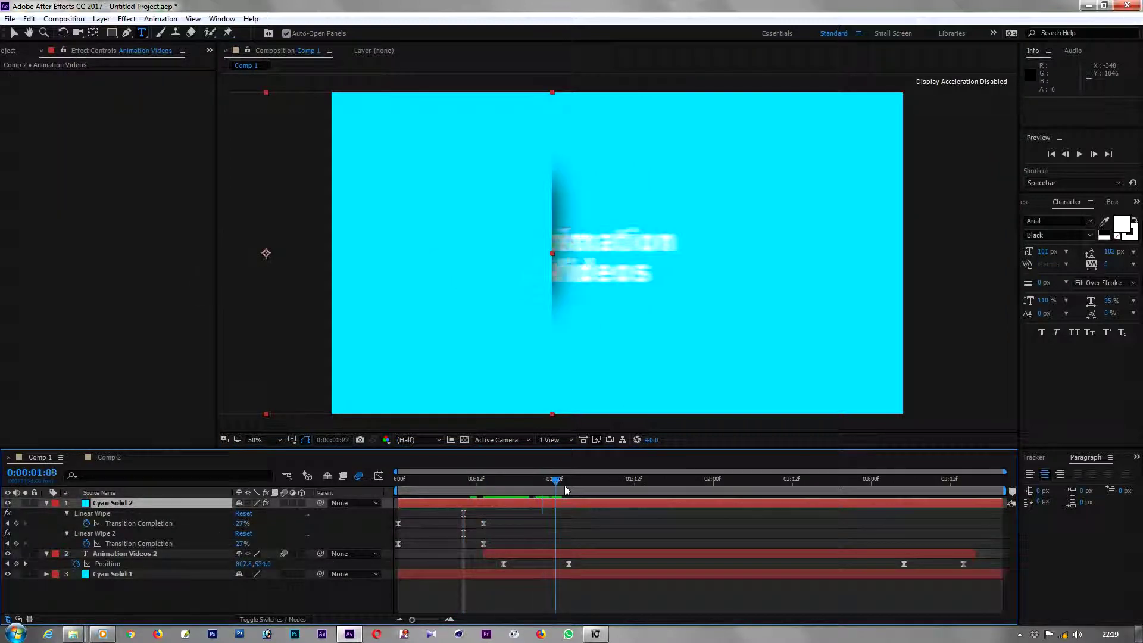
{"action": "left_click", "coordinate": [109, 458]}
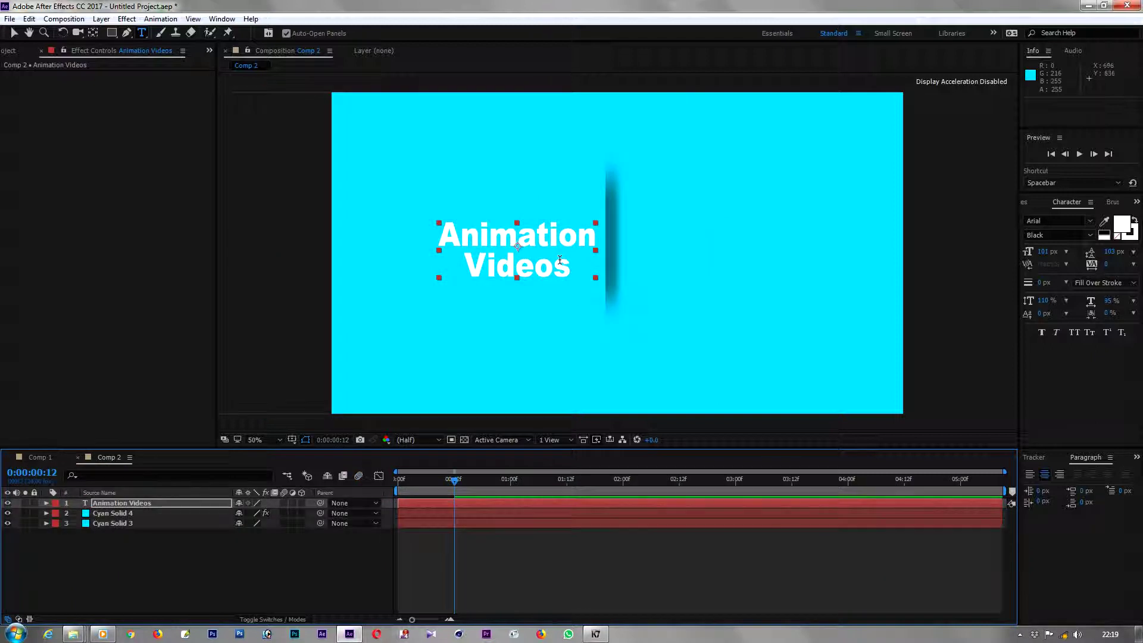
- Move the title right, layer it under Cyan Solid 4, and key Position 1224, 496
{"action": "left_click", "coordinate": [15, 33]}
{"action": "mouse_move", "coordinate": [519, 234]}
{"action": "left_mouse_down"}
{"action": "mouse_move", "coordinate": [726, 241]}
{"action": "mouse_move", "coordinate": [707, 240]}
{"action": "left_mouse_up"}
{"action": "left_click_drag", "start_coordinate": [112, 504], "coordinate": [117, 526]}
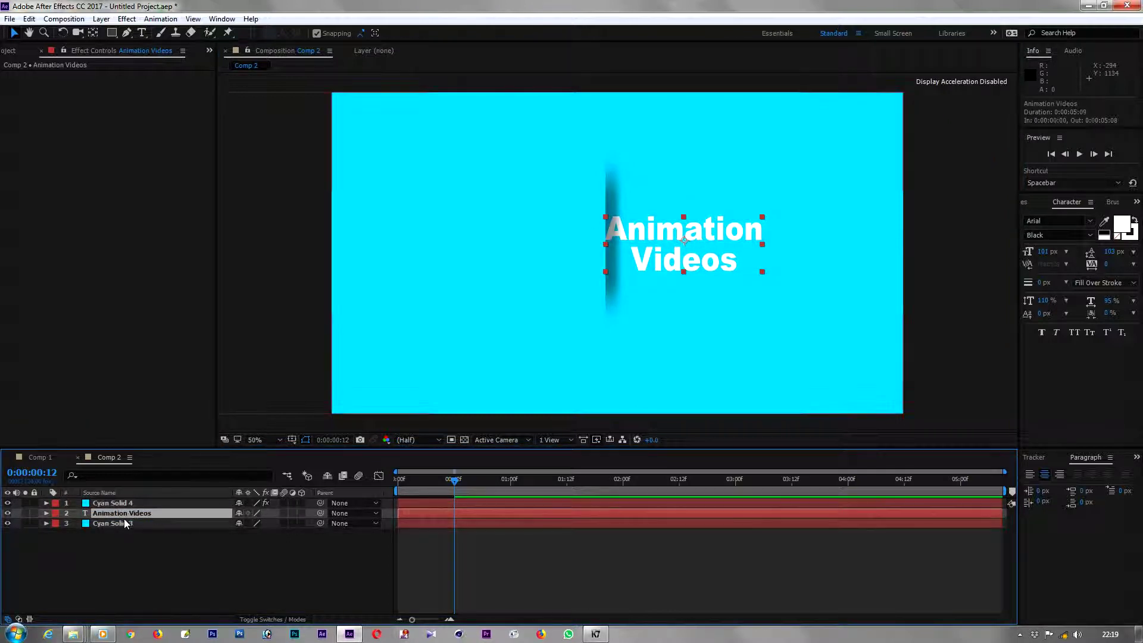
{"action": "key", "text": "p"}
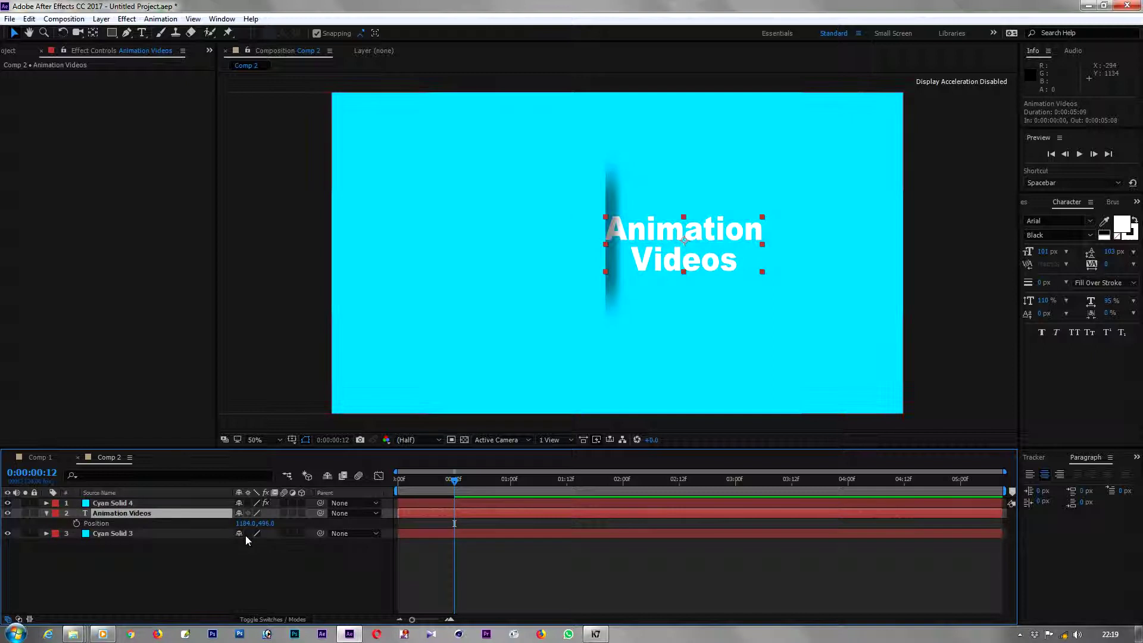
{"action": "key", "text": "shift+Right"}
{"action": "key", "text": "shift+Right"}
{"action": "left_click", "coordinate": [76, 523]}
{"action": "left_click_drag", "start_coordinate": [446, 480], "coordinate": [426, 481]}
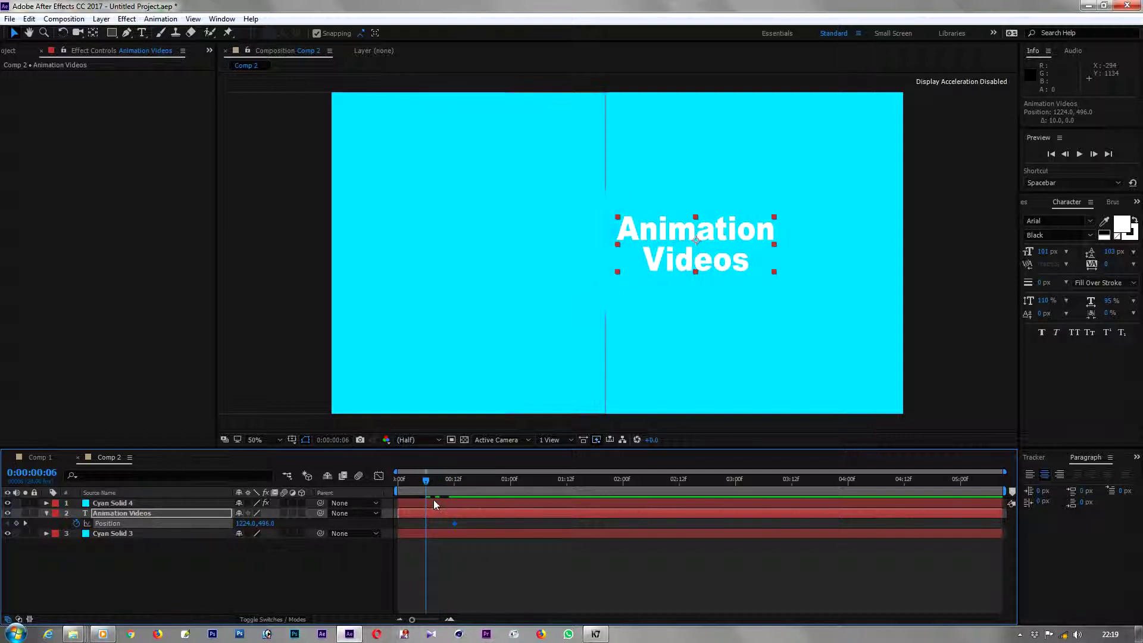
- Nudge the title left behind the wipe edge as its start keyframe and preview the slide
{"action": "key", "text": "shift+Left"}
{"action": "key", "text": "shift+Left"}
{"action": "key", "text": "shift+Left"}
{"action": "key", "text": "shift+Left"}
{"action": "key", "text": "shift+Left"}
{"action": "key", "text": "shift+Left"}
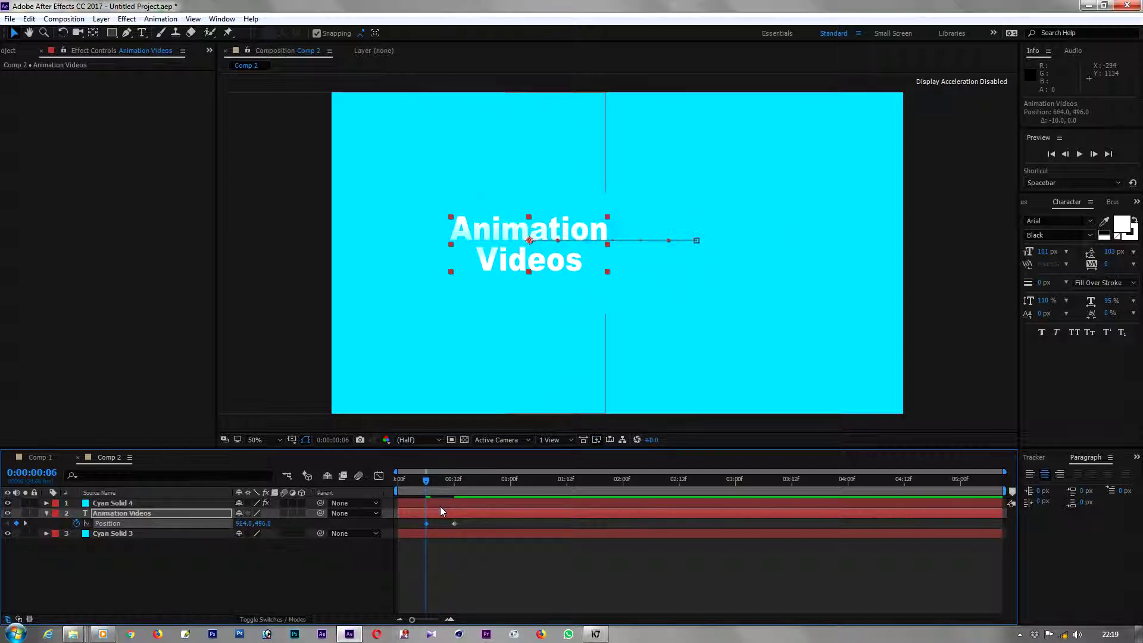
{"action": "left_click_drag", "start_coordinate": [466, 521], "coordinate": [423, 524]}
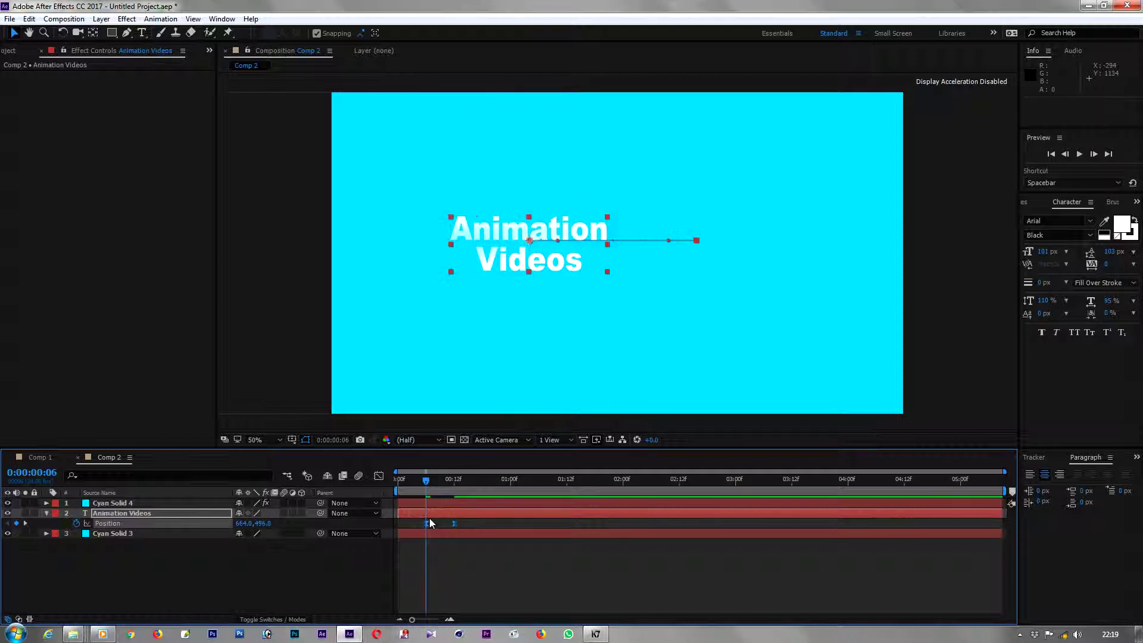
{"action": "key", "text": "space"}
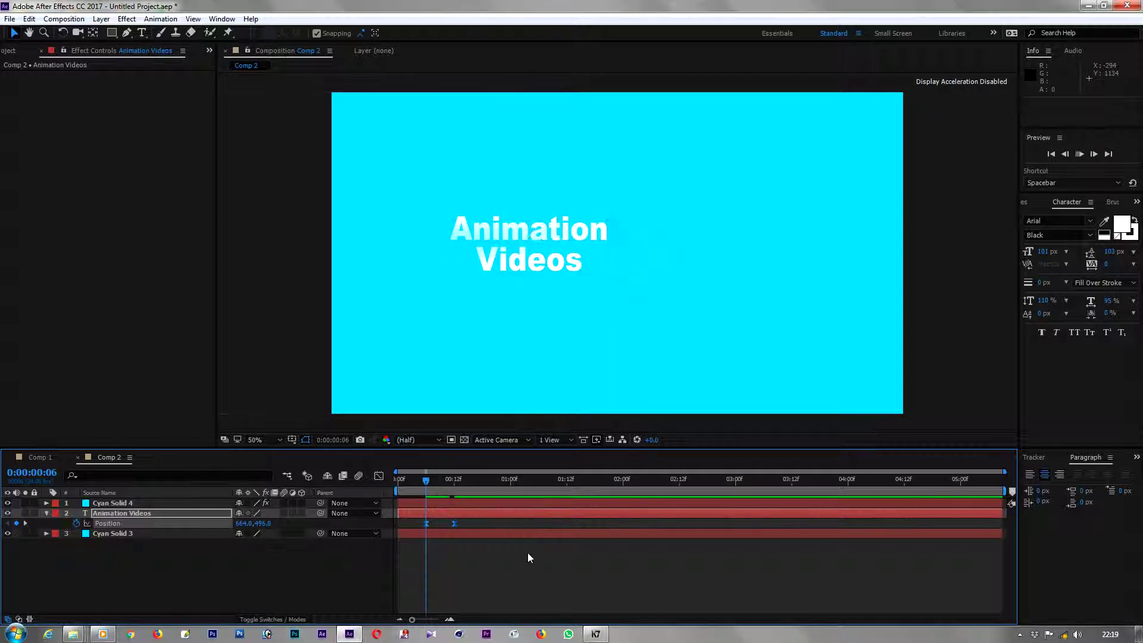
{"action": "key", "text": "space"}
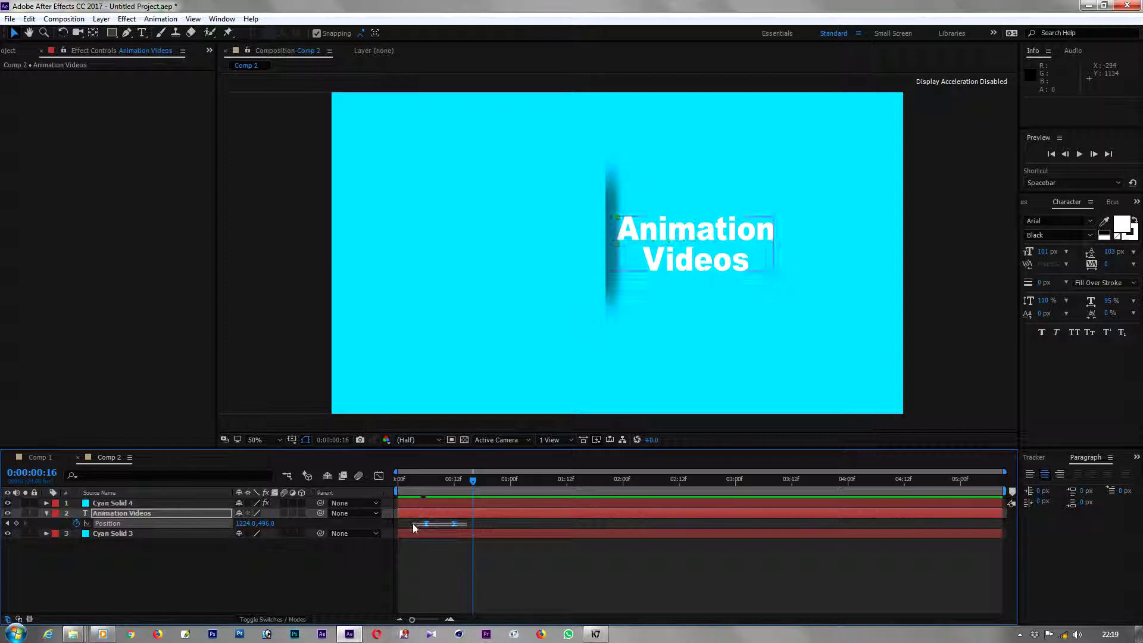
- Enable composition and layer motion blur, and delay both title keyframes about 11 frames
{"action": "left_click", "coordinate": [358, 477]}
{"action": "left_click", "coordinate": [284, 513]}
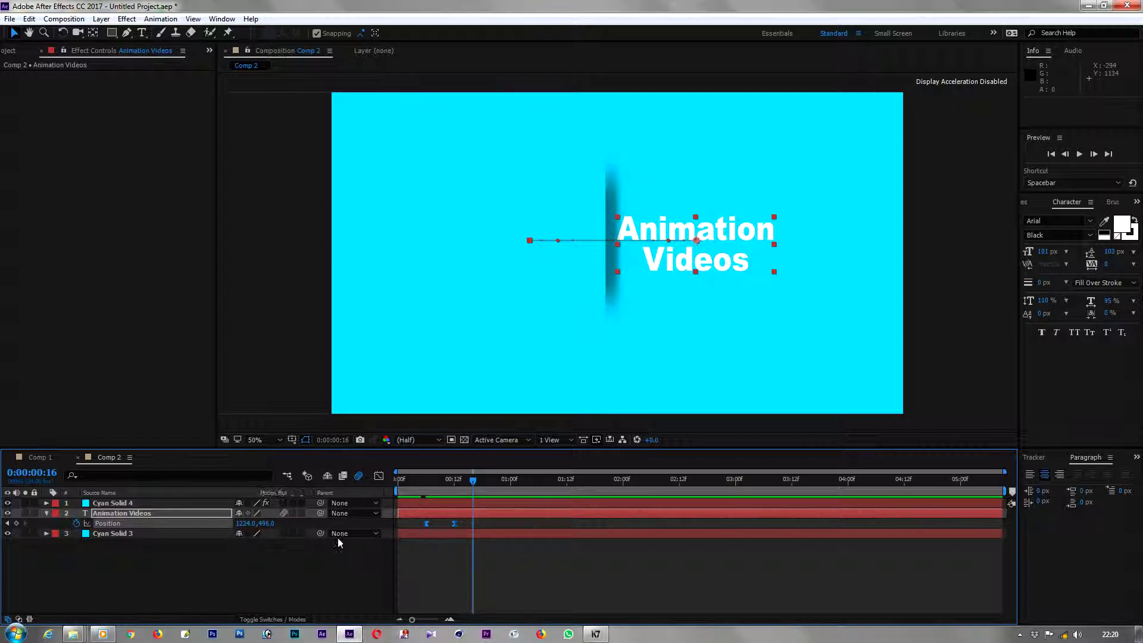
{"action": "left_click_drag", "start_coordinate": [425, 524], "coordinate": [473, 519]}
- Duplicate the title layer as Animation Videos 2 and delete the original
{"action": "left_click", "coordinate": [475, 514]}
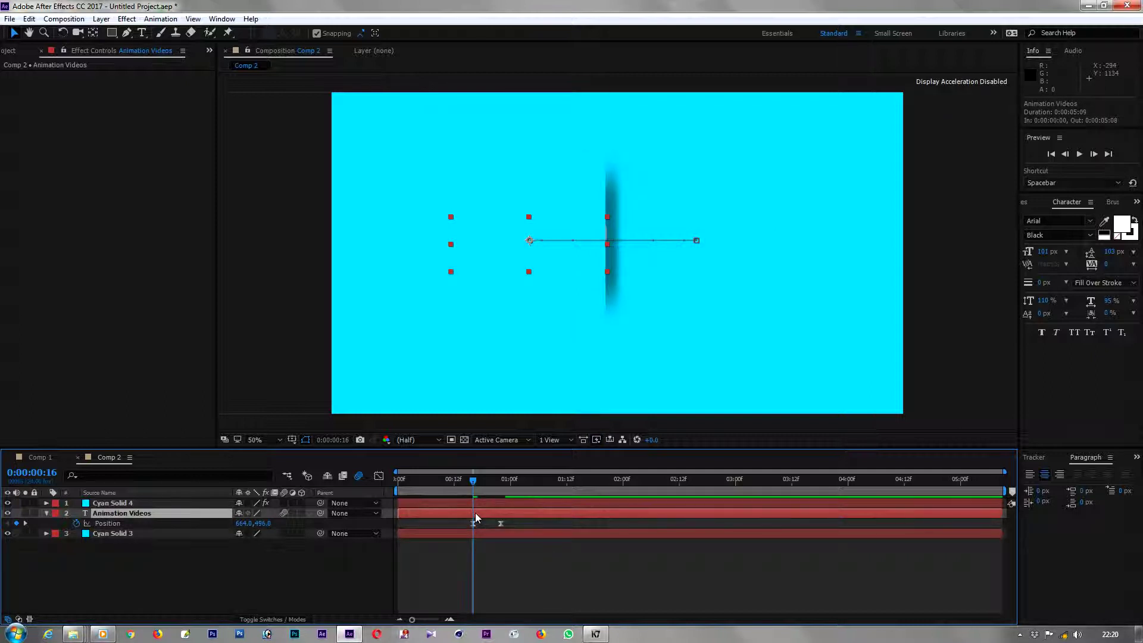
{"action": "key", "text": "ctrl+d"}
{"action": "left_click", "coordinate": [459, 522]}
{"action": "key", "text": "Delete"}
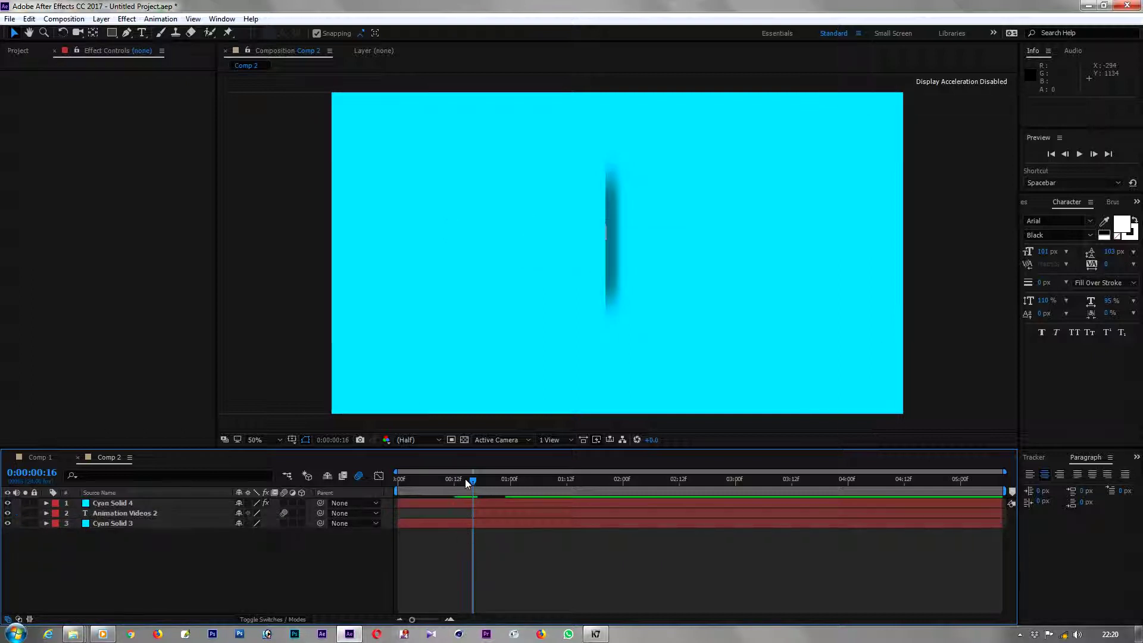
{"action": "key", "text": "space"}
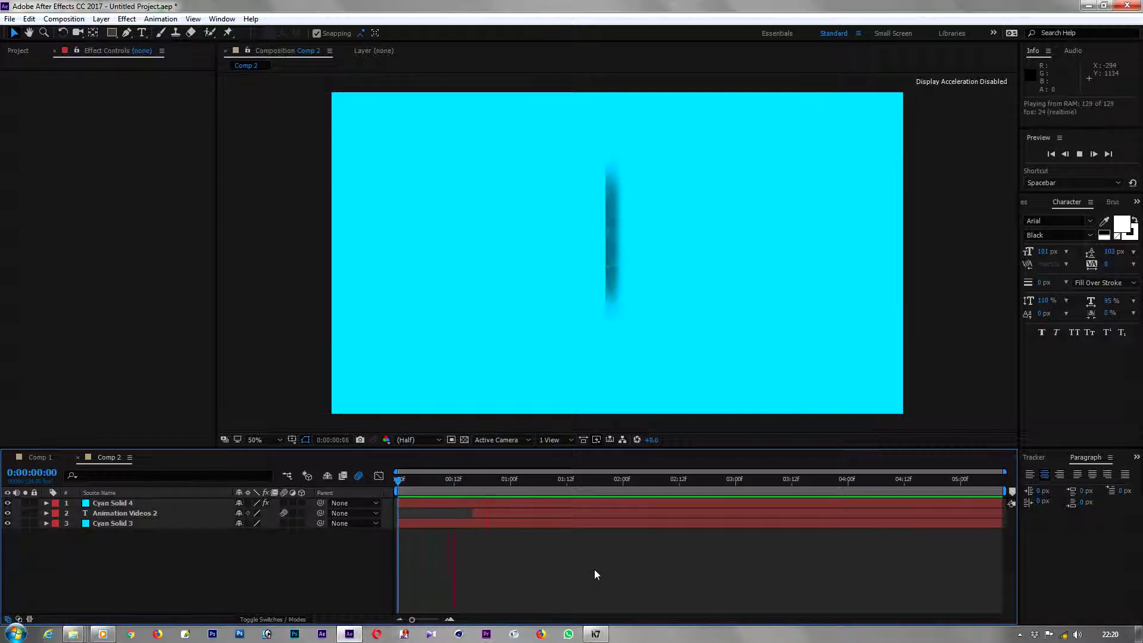
{"action": "key", "text": "space"}
{"action": "left_click", "coordinate": [474, 484]}
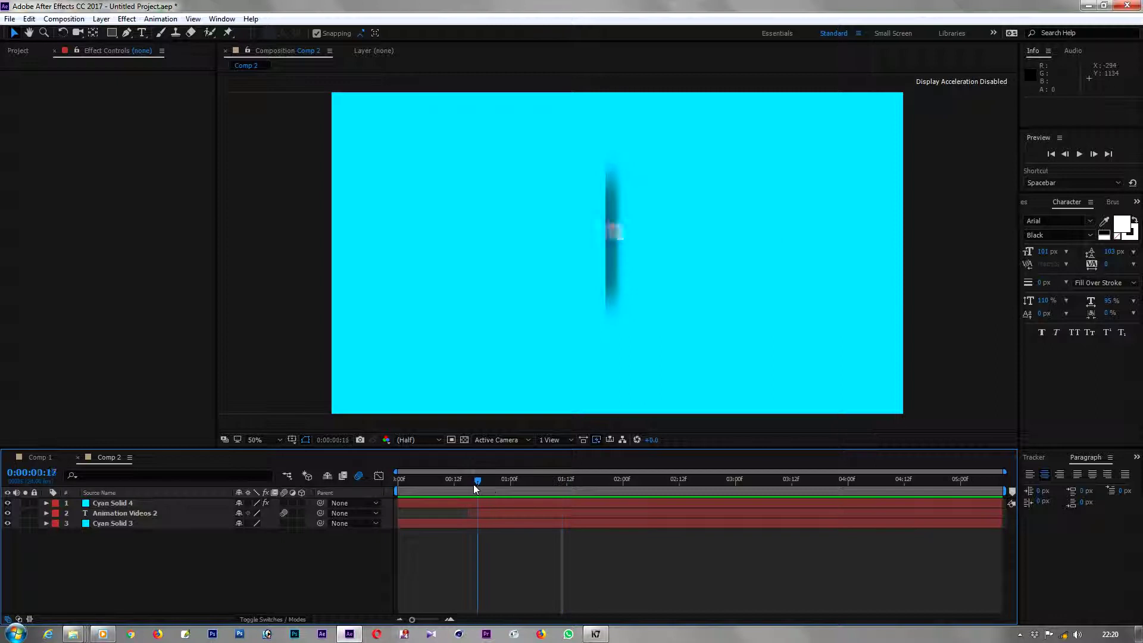
{"action": "left_click", "coordinate": [473, 513]}
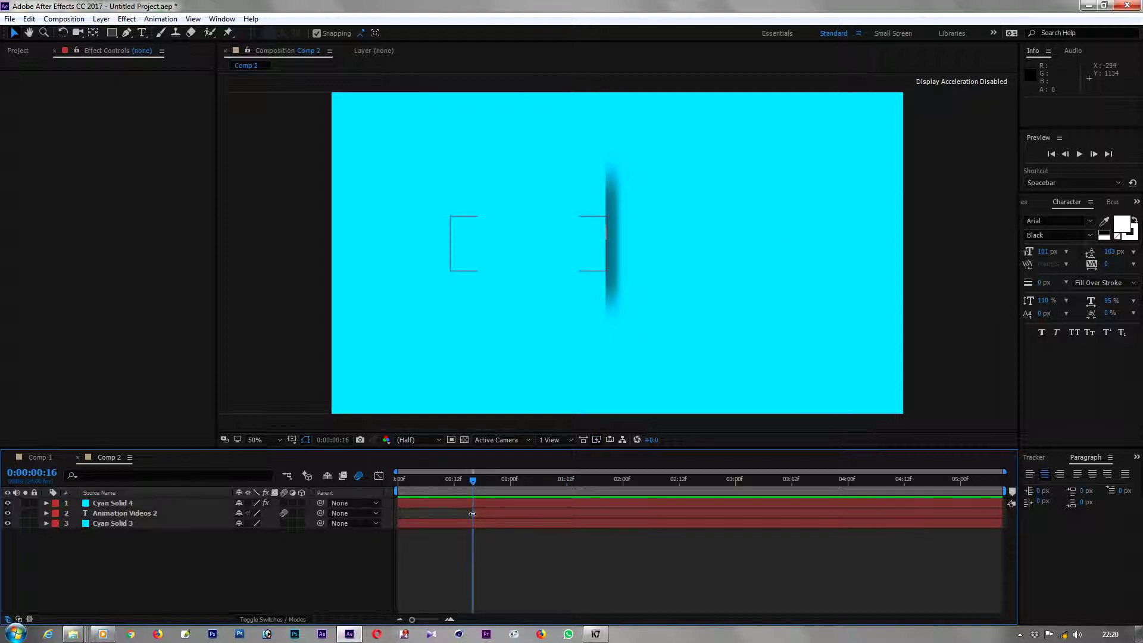
{"action": "left_click", "coordinate": [480, 527]}
- Nudge Animation Videos 2's first Position keyframe 20 pixels left to 644 and preview
{"action": "left_click_drag", "start_coordinate": [412, 619], "coordinate": [430, 620]}
{"action": "left_click", "coordinate": [587, 513]}
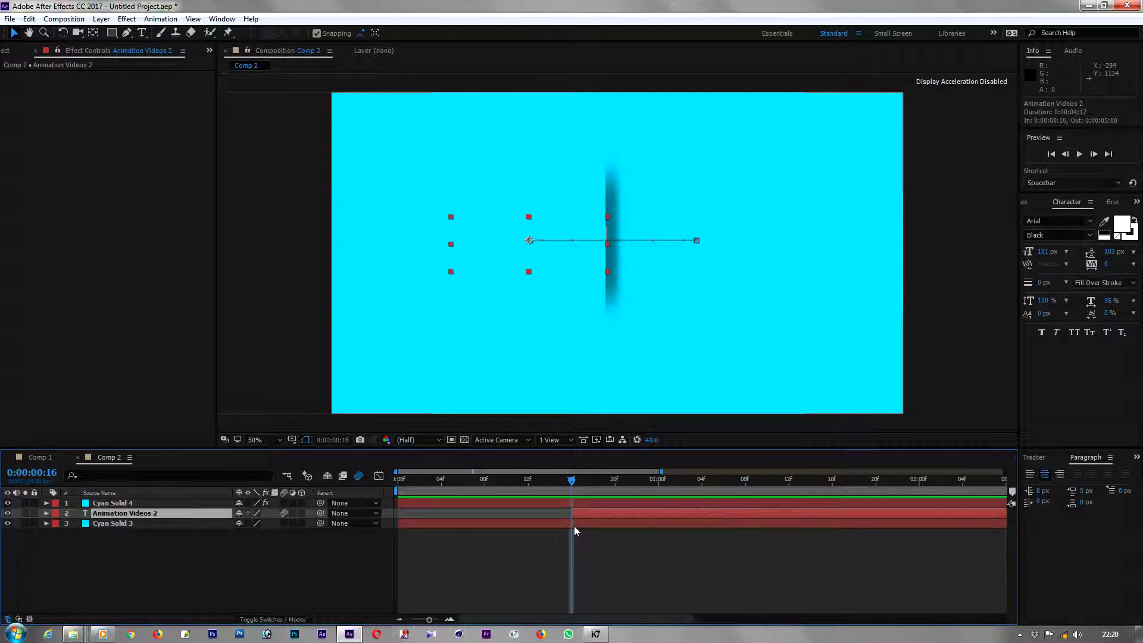
{"action": "key", "text": "p"}
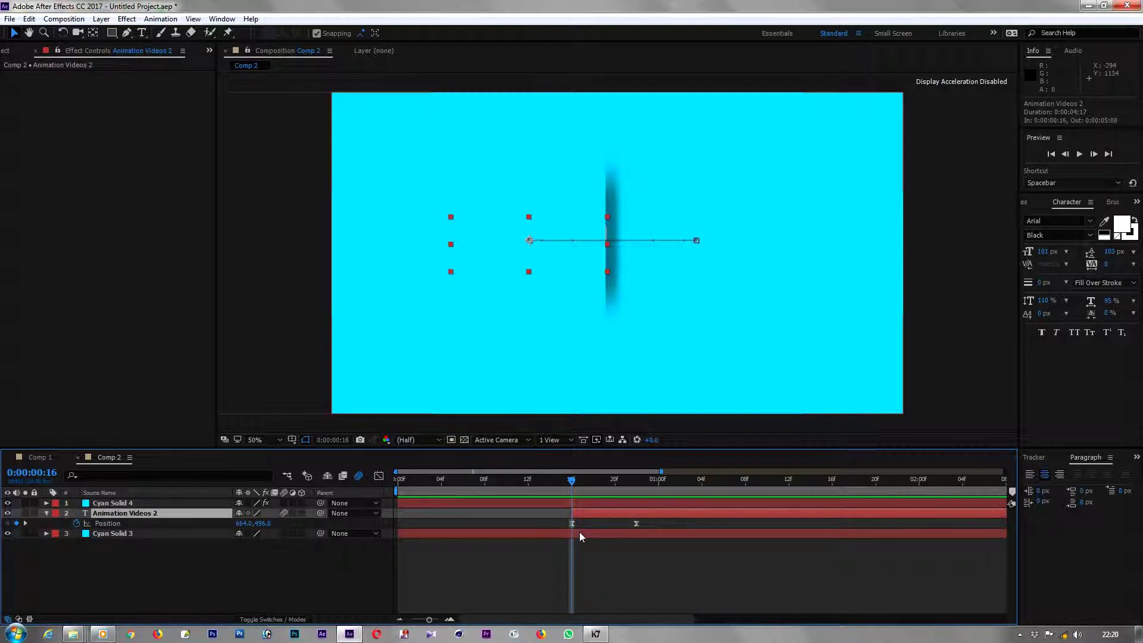
{"action": "key", "text": "shift+Left"}
{"action": "key", "text": "shift+Left"}
{"action": "left_click", "coordinate": [970, 317]}
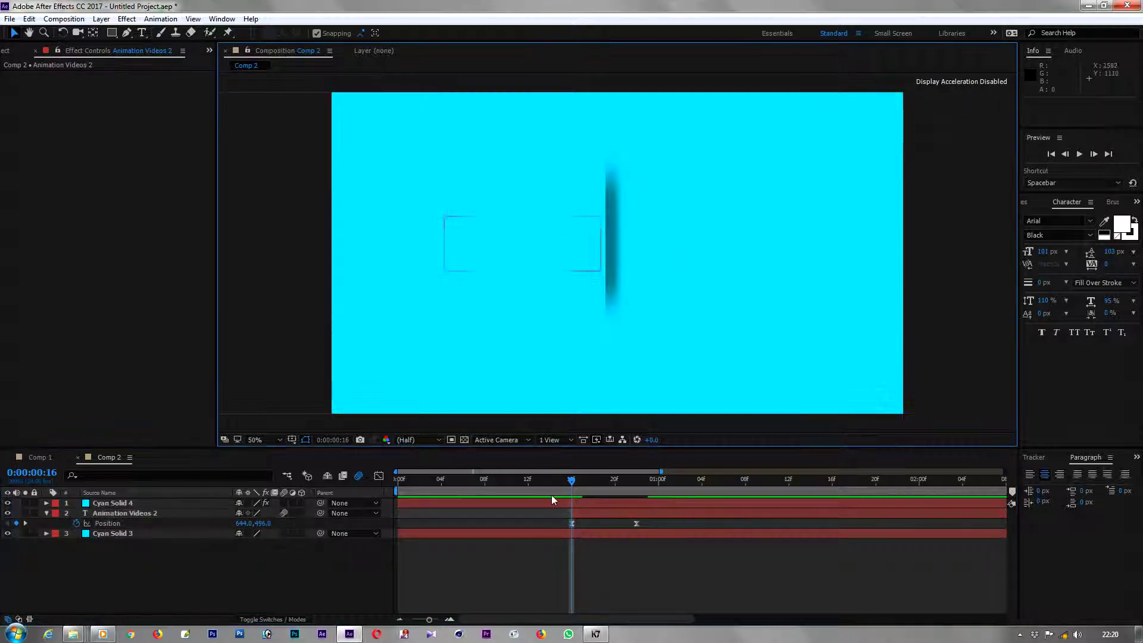
{"action": "key", "text": "space"}
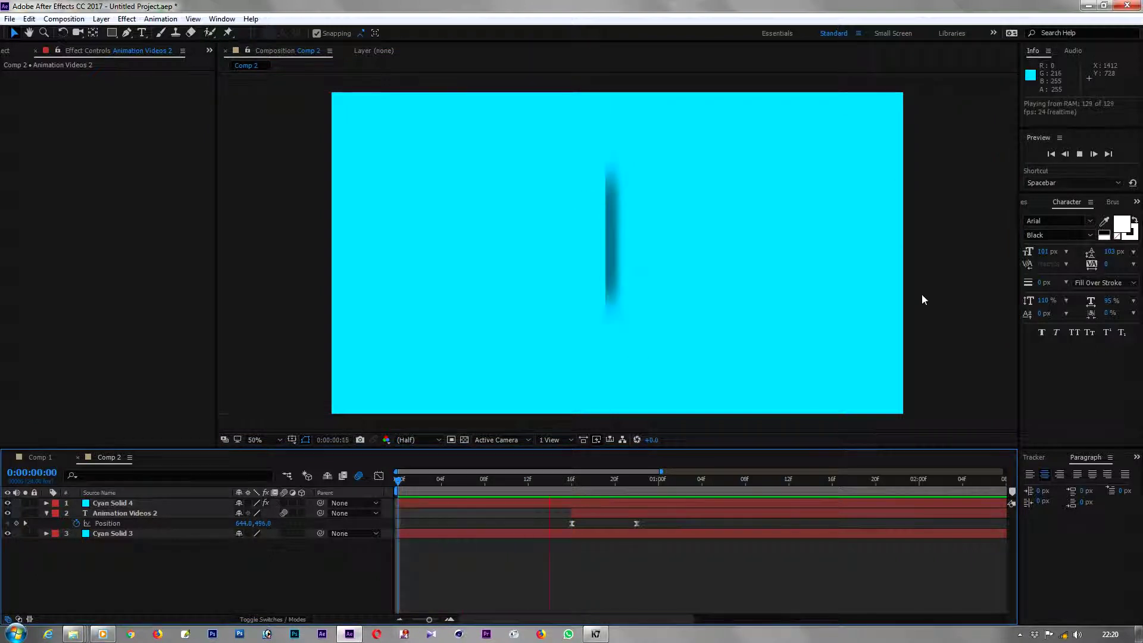
{"action": "key", "text": "space"}
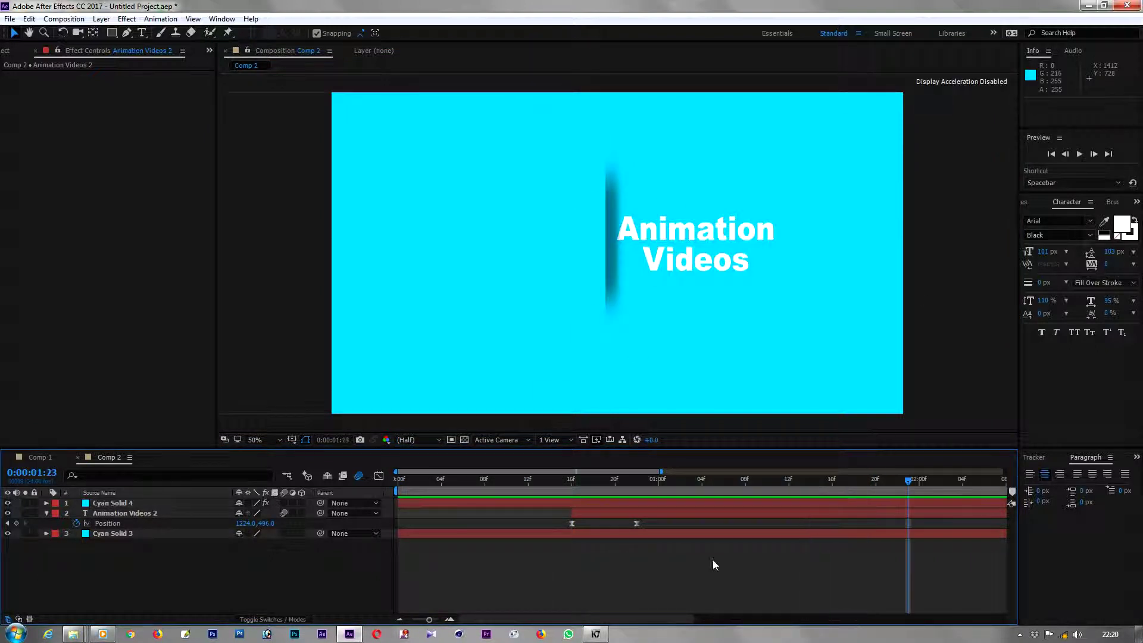
{"action": "left_click_drag", "start_coordinate": [429, 621], "coordinate": [377, 626]}
- Add a Position keyframe at 4:11 and slide the title back behind the edge at 5 seconds
{"action": "left_click", "coordinate": [900, 479]}
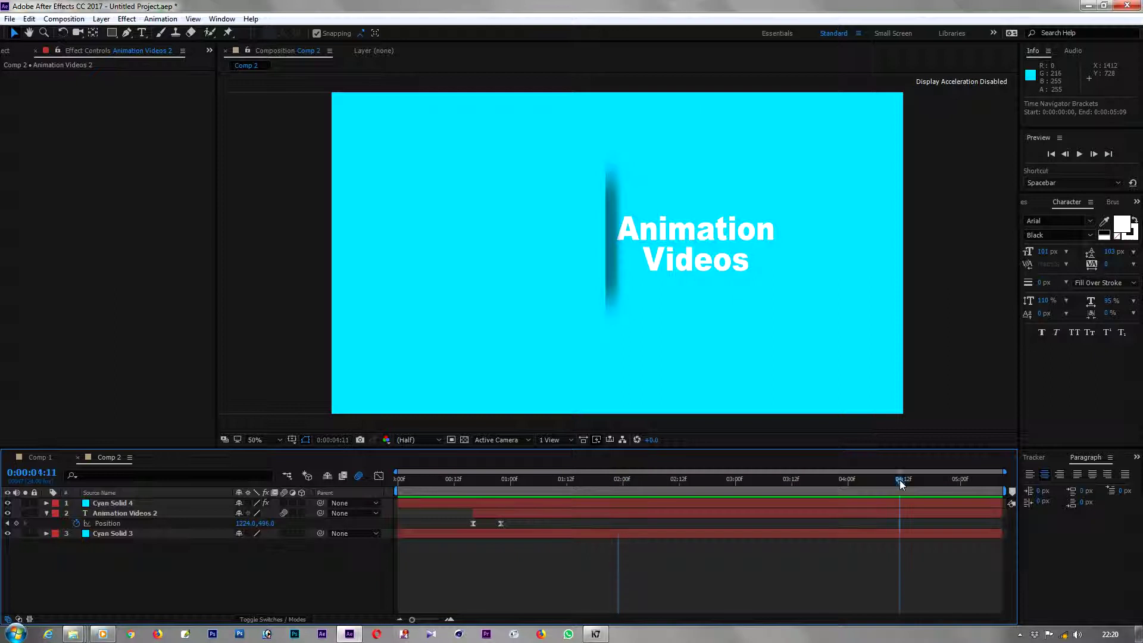
{"action": "left_click", "coordinate": [16, 523]}
{"action": "left_click_drag", "start_coordinate": [965, 479], "coordinate": [961, 480]}
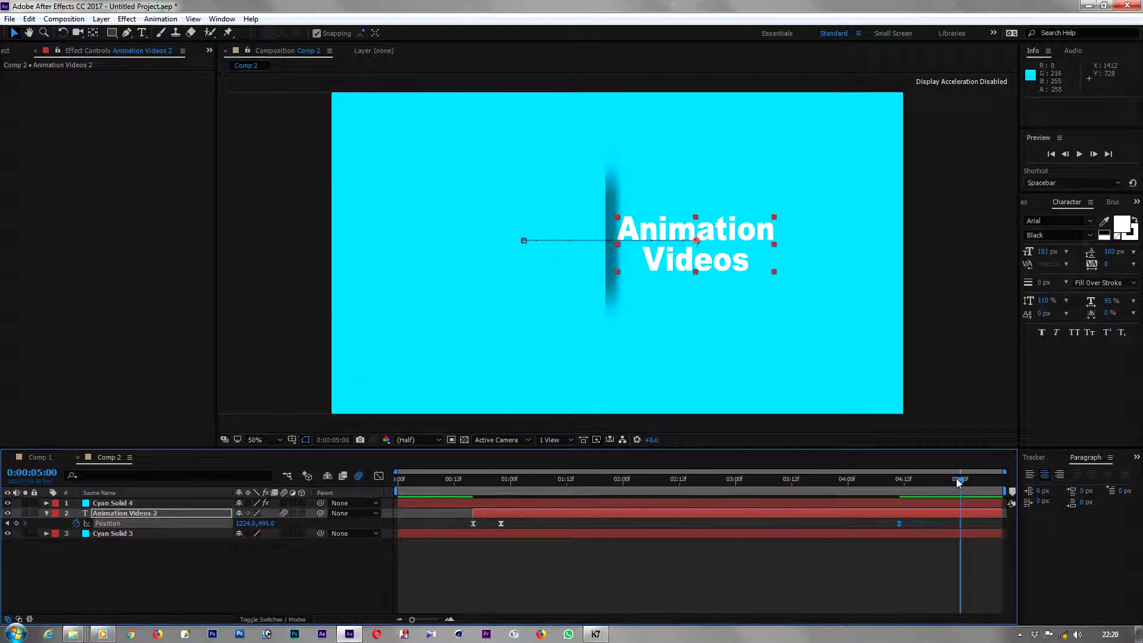
{"action": "key", "text": "shift+Left"}
{"action": "key", "text": "shift+Left"}
{"action": "key", "text": "shift+Left"}
{"action": "key", "text": "shift+Left"}
{"action": "key", "text": "shift+Left"}
{"action": "key", "text": "shift+Left"}
{"action": "key", "text": "shift+Left"}
{"action": "key", "text": "shift+Left"}
{"action": "key", "text": "shift+Left"}
{"action": "key", "text": "shift+Left"}
{"action": "key", "text": "shift+Left"}
{"action": "key", "text": "shift+Left"}
{"action": "key", "text": "shift+Left"}
{"action": "key", "text": "shift+Left"}
{"action": "key", "text": "shift+Left"}
{"action": "key", "text": "shift+Left"}
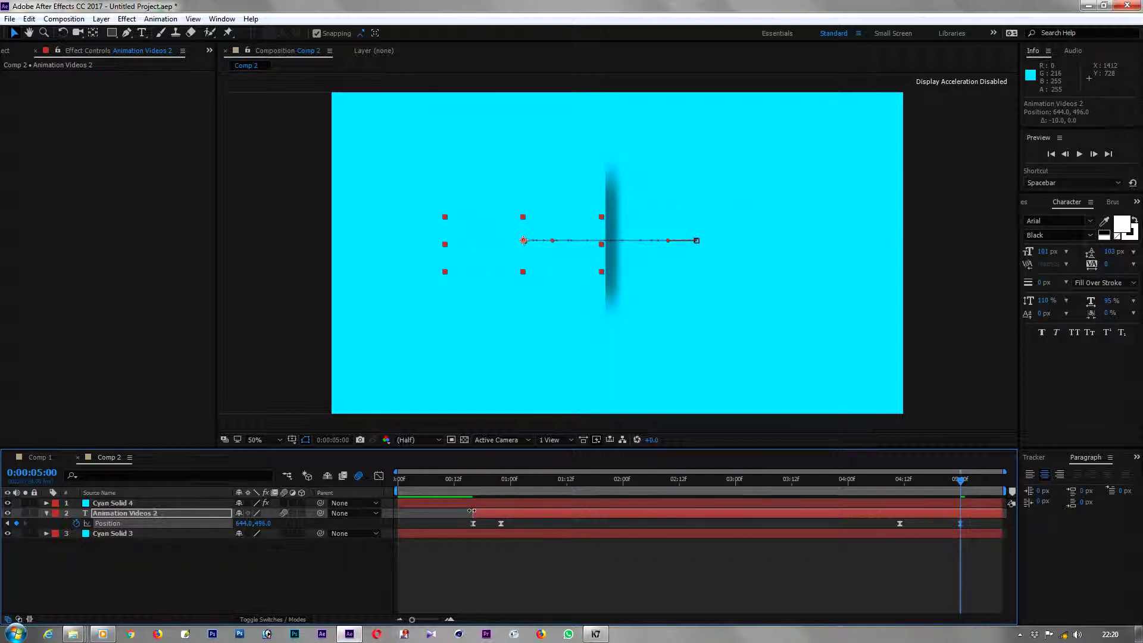
- Extend the text layer's in-point to 0:00 and preview from 16 frames
{"action": "left_click_drag", "start_coordinate": [472, 512], "coordinate": [408, 505]}
{"action": "left_click", "coordinate": [471, 488]}
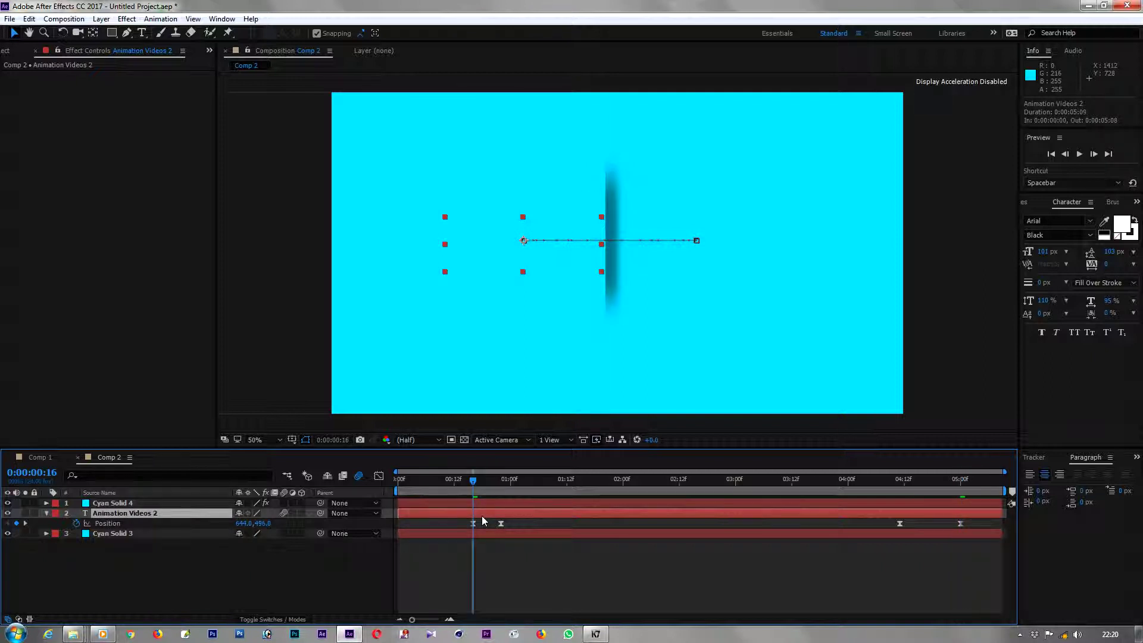
{"action": "key", "text": "space"}
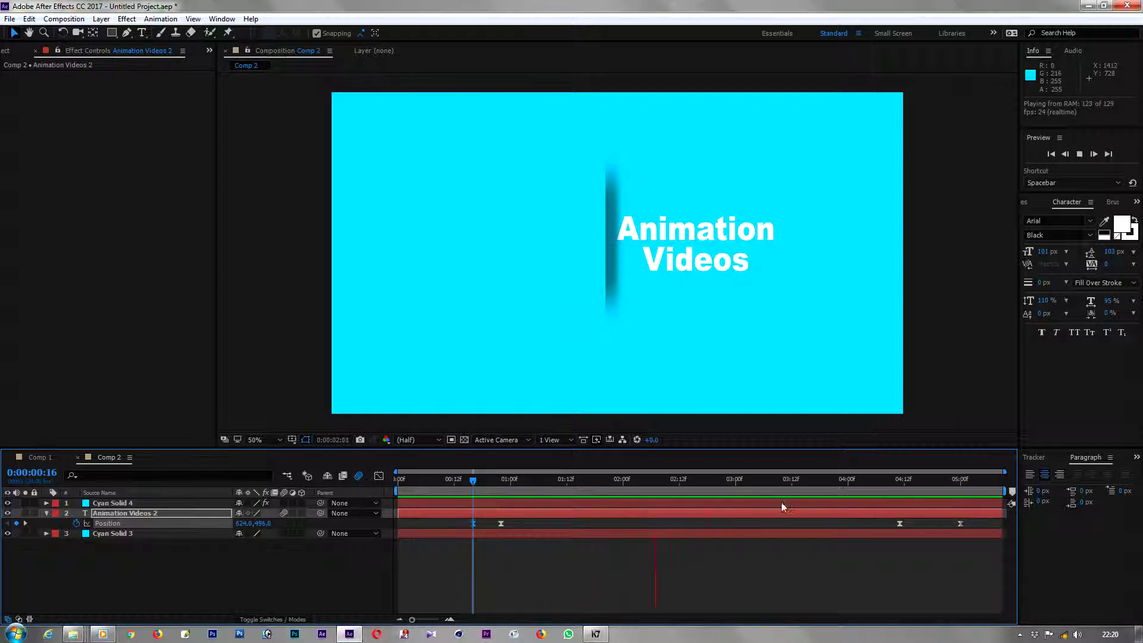
{"action": "left_click", "coordinate": [959, 524]}
- Move both slide-back Position keyframes earlier to begin at 2:23, then preview
{"action": "left_click", "coordinate": [892, 522]}
{"action": "left_click", "coordinate": [959, 523]}
{"action": "left_click", "coordinate": [900, 523], "text": "shift"}
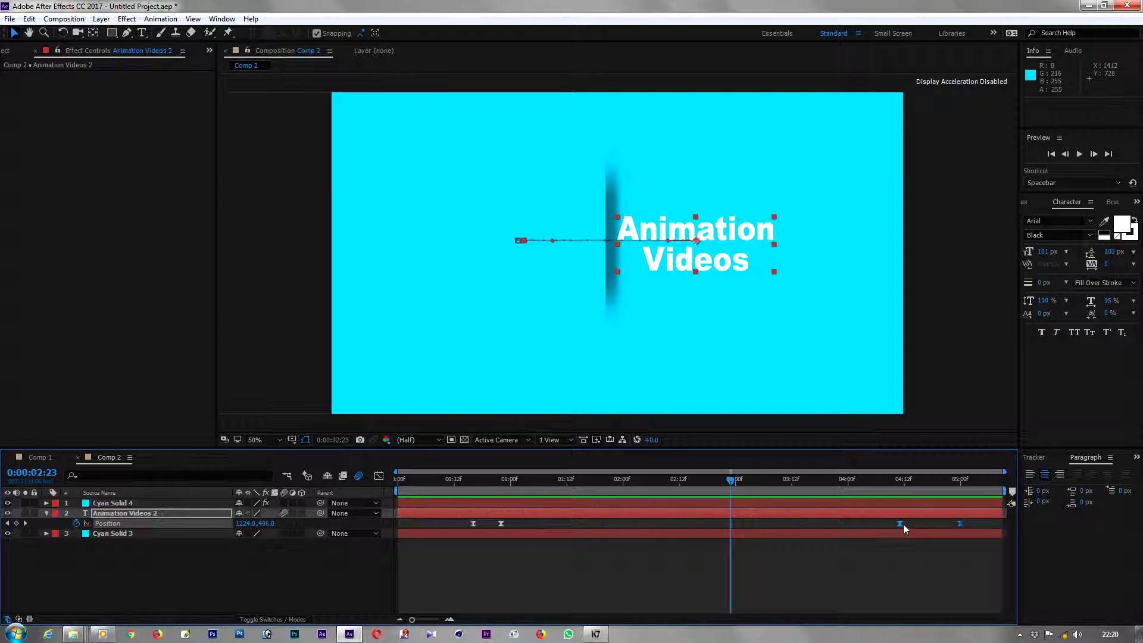
{"action": "left_click_drag", "start_coordinate": [902, 523], "coordinate": [731, 524]}
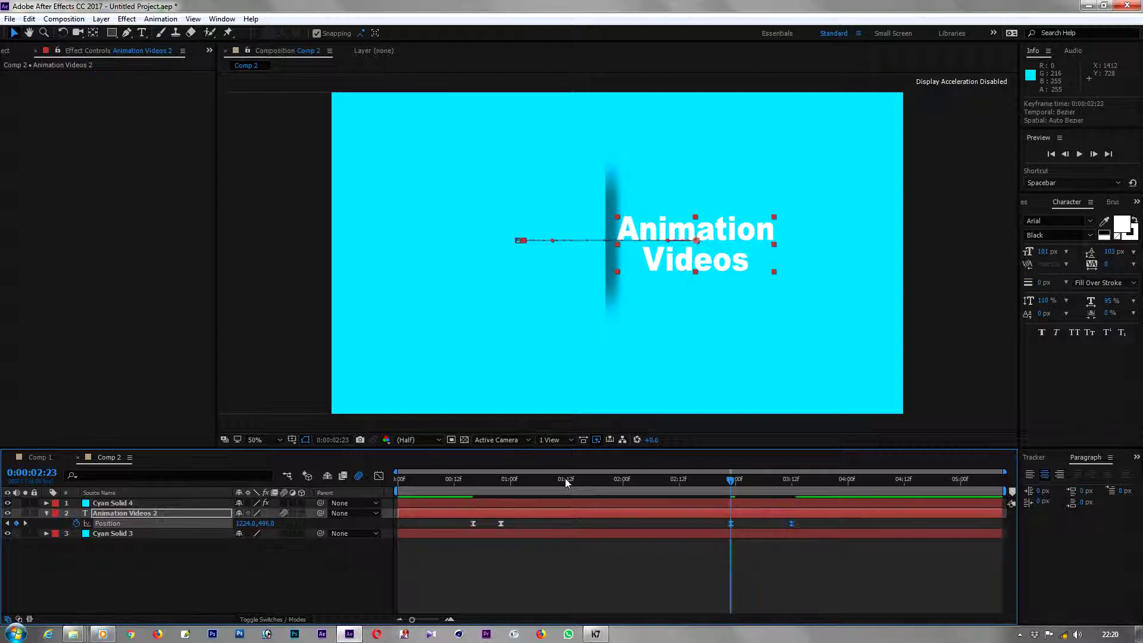
{"action": "key", "text": "space"}
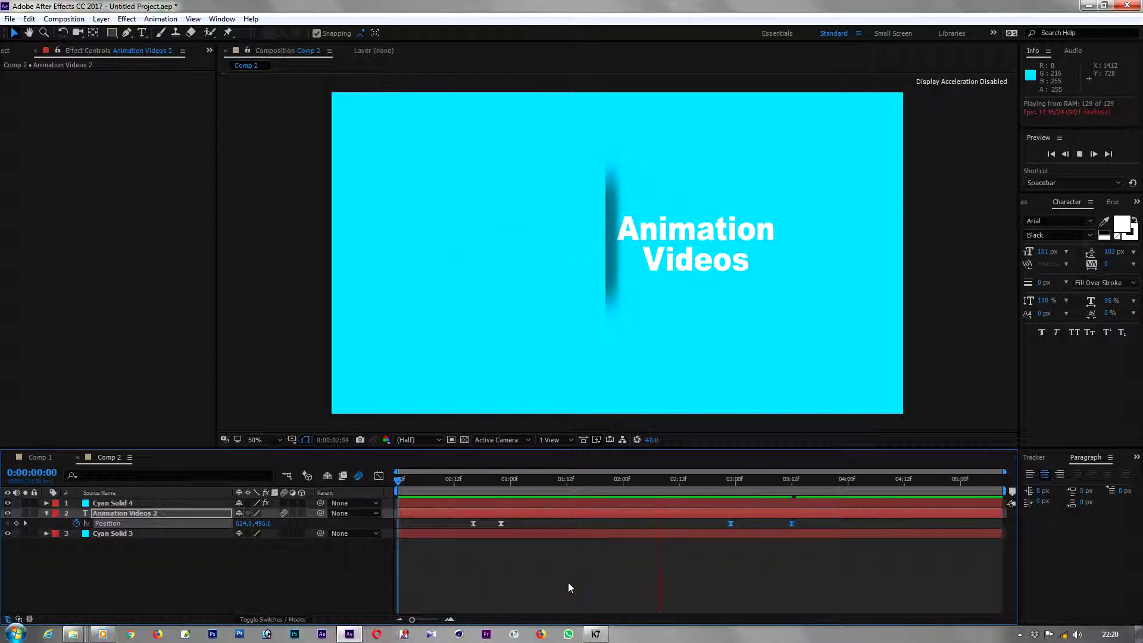
- Add Transition Completion keyframes for Linear Wipe and Linear Wipe 2 on Cyan Solid 4 at 3:23
{"action": "key", "text": "space"}
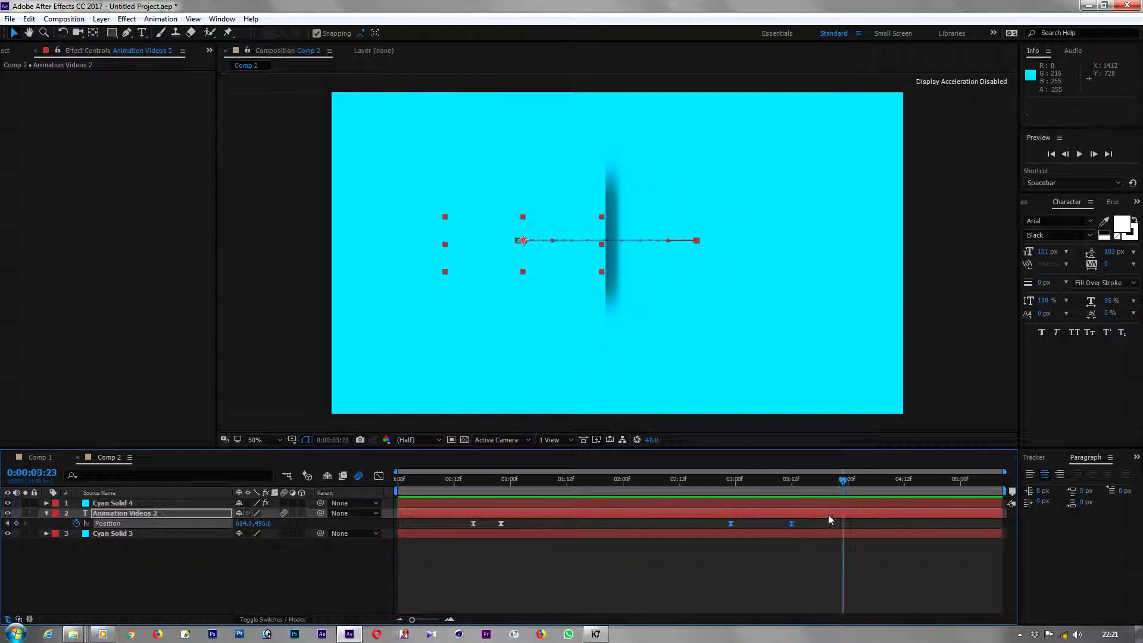
{"action": "left_click", "coordinate": [855, 503]}
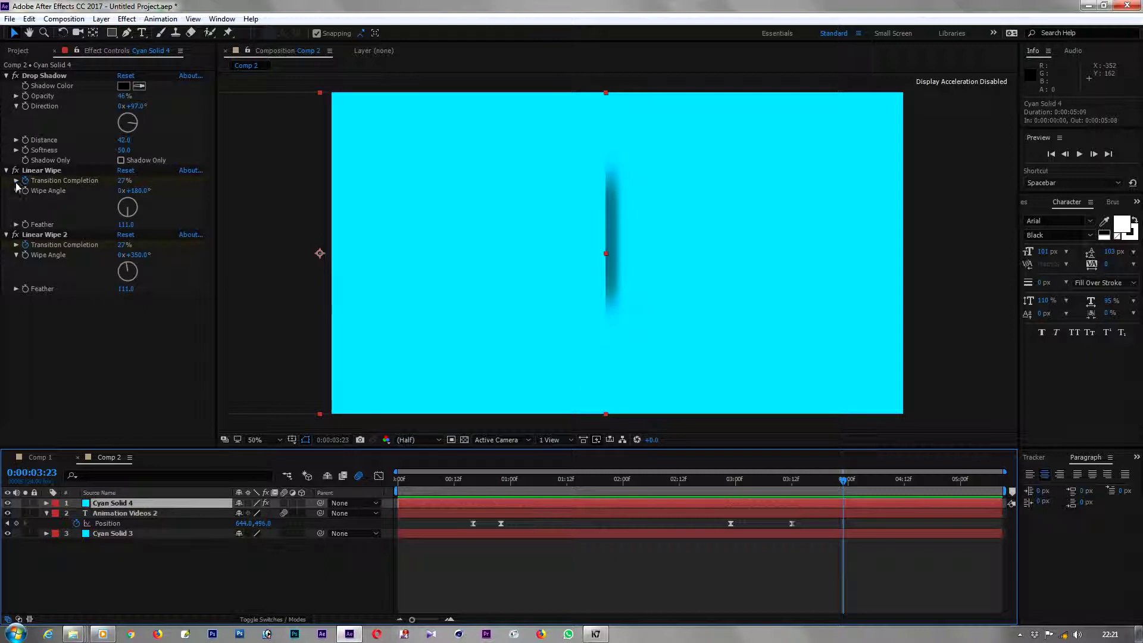
{"action": "left_click", "coordinate": [16, 181]}
{"action": "left_click", "coordinate": [113, 505]}
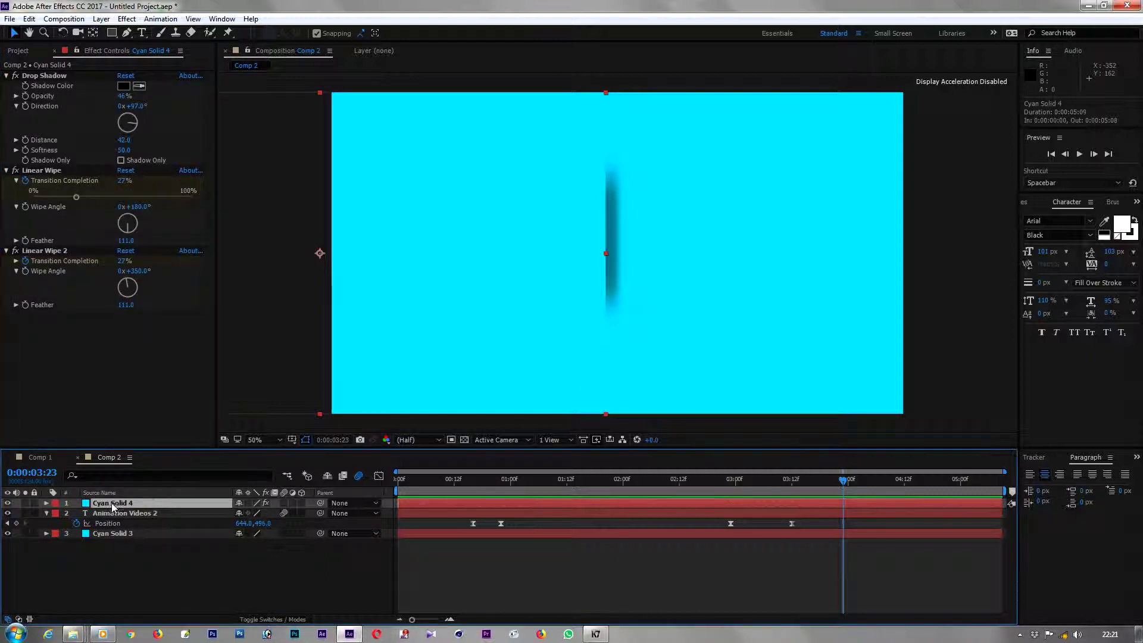
{"action": "key", "text": "u"}
{"action": "left_click", "coordinate": [16, 523]}
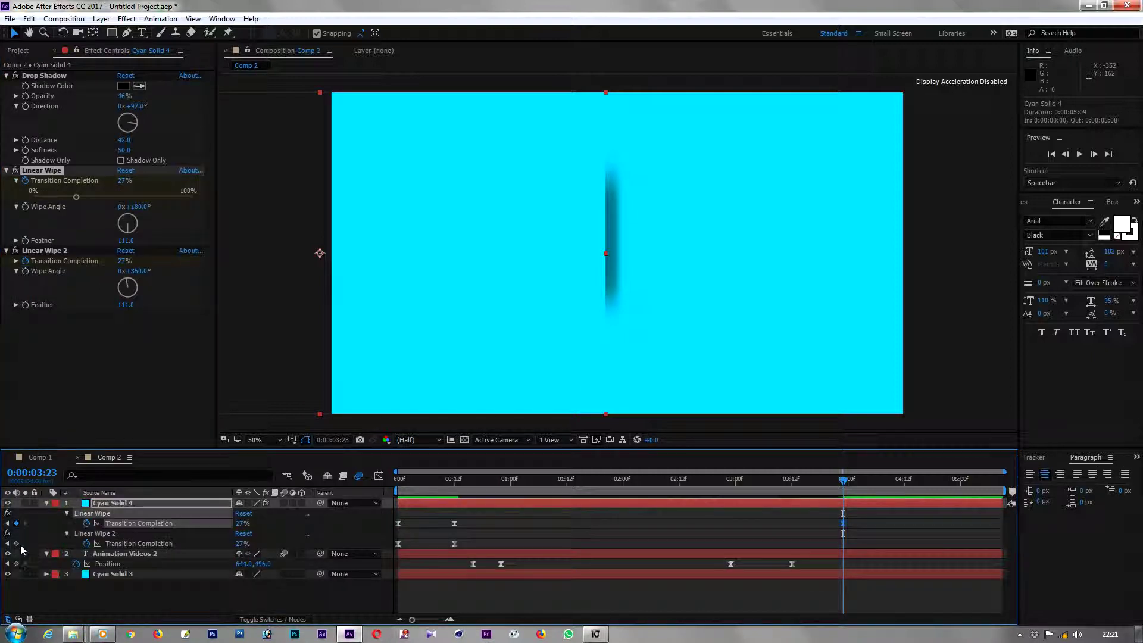
{"action": "left_click", "coordinate": [16, 543]}
- At 4:12 set Linear Wipe to 46% and Linear Wipe 2 to 100% completion
{"action": "left_click_drag", "start_coordinate": [844, 485], "coordinate": [904, 486]}
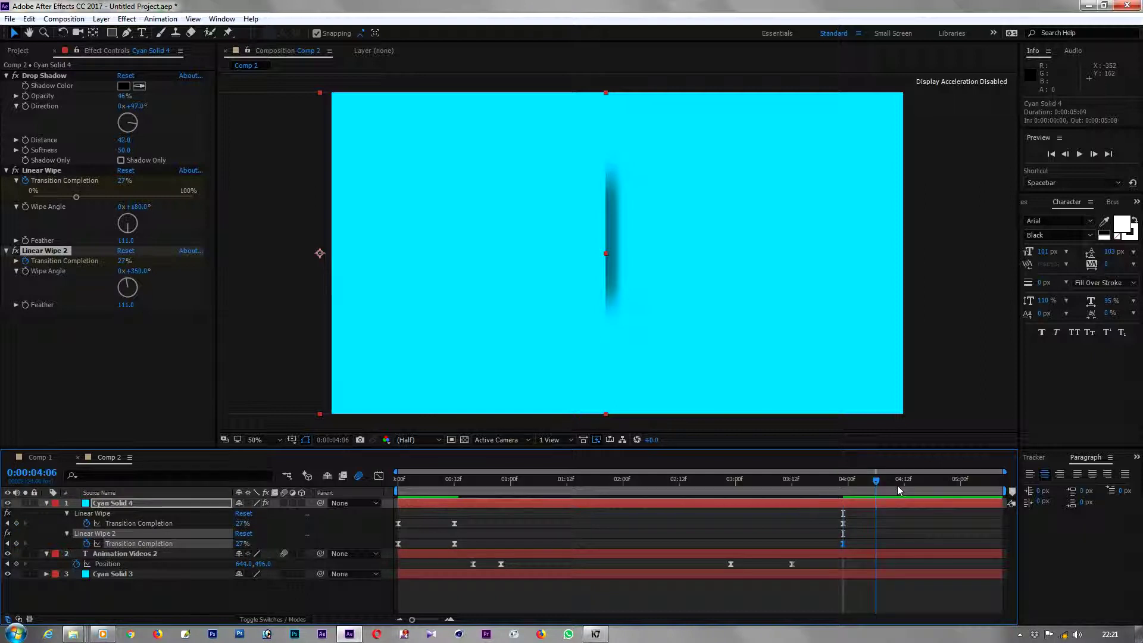
{"action": "left_click_drag", "start_coordinate": [241, 524], "coordinate": [285, 544]}
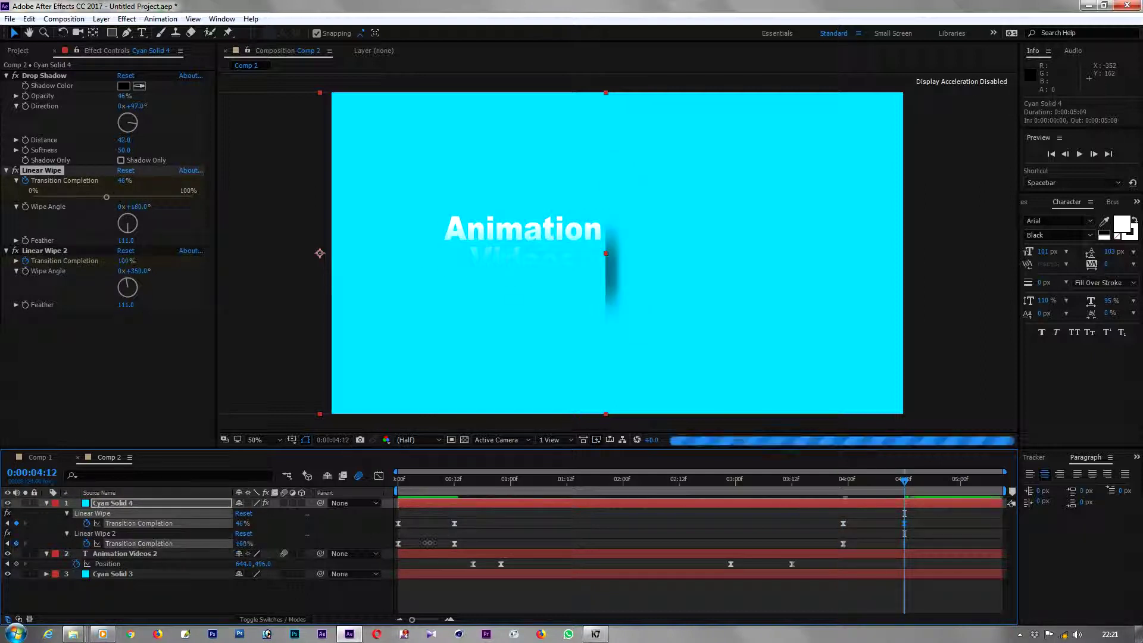
{"action": "left_click", "coordinate": [828, 484]}
{"action": "left_click", "coordinate": [822, 551]}
- Trim the text layer's end to 3:20 and shift the closing wipe keyframes earlier to 3:12
{"action": "key", "text": "alt+bracketright"}
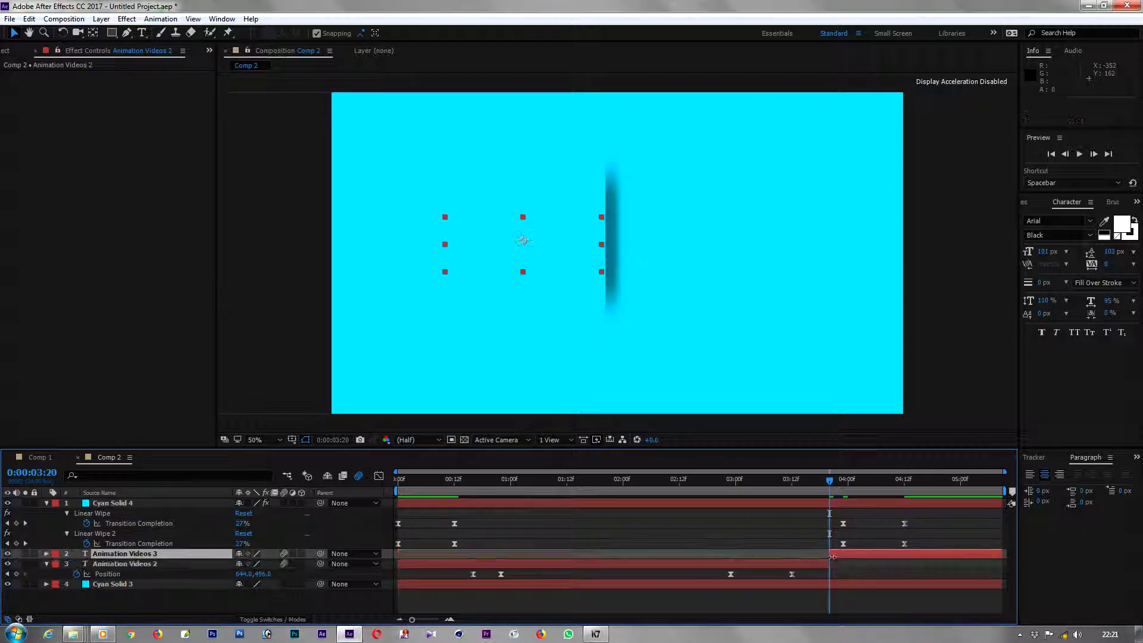
{"action": "left_click", "coordinate": [848, 507]}
{"action": "key", "text": "space"}
{"action": "mouse_move", "coordinate": [923, 515]}
{"action": "left_mouse_down"}
{"action": "mouse_move", "coordinate": [830, 563]}
{"action": "mouse_move", "coordinate": [791, 548]}
{"action": "left_mouse_up"}
{"action": "key", "text": "space"}
{"action": "key", "text": "space"}
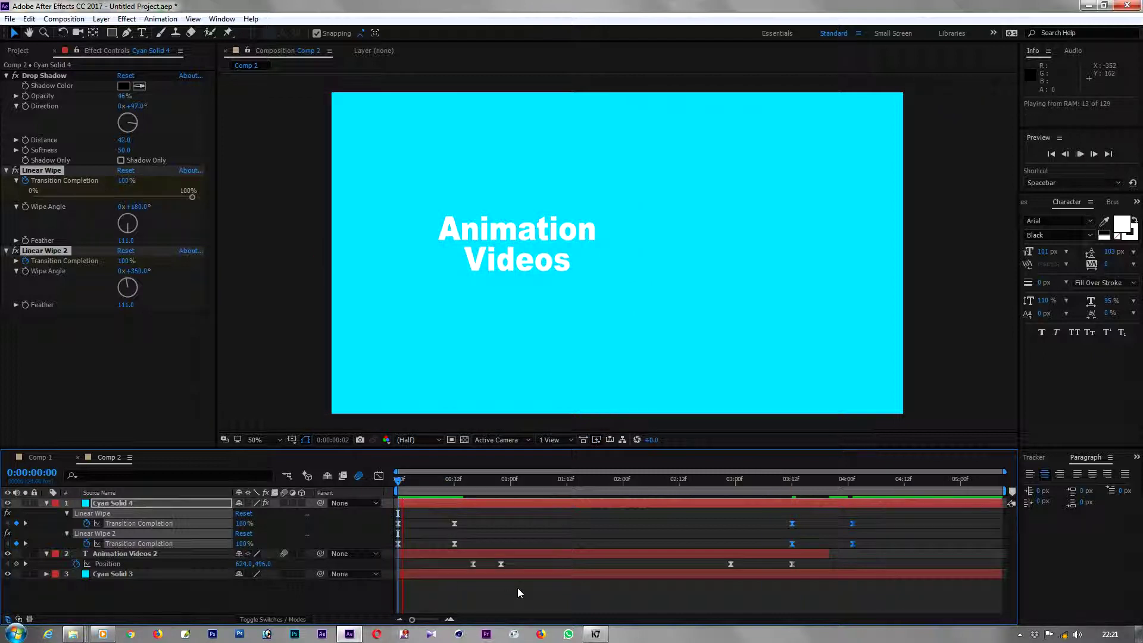
{"action": "key", "text": "space"}
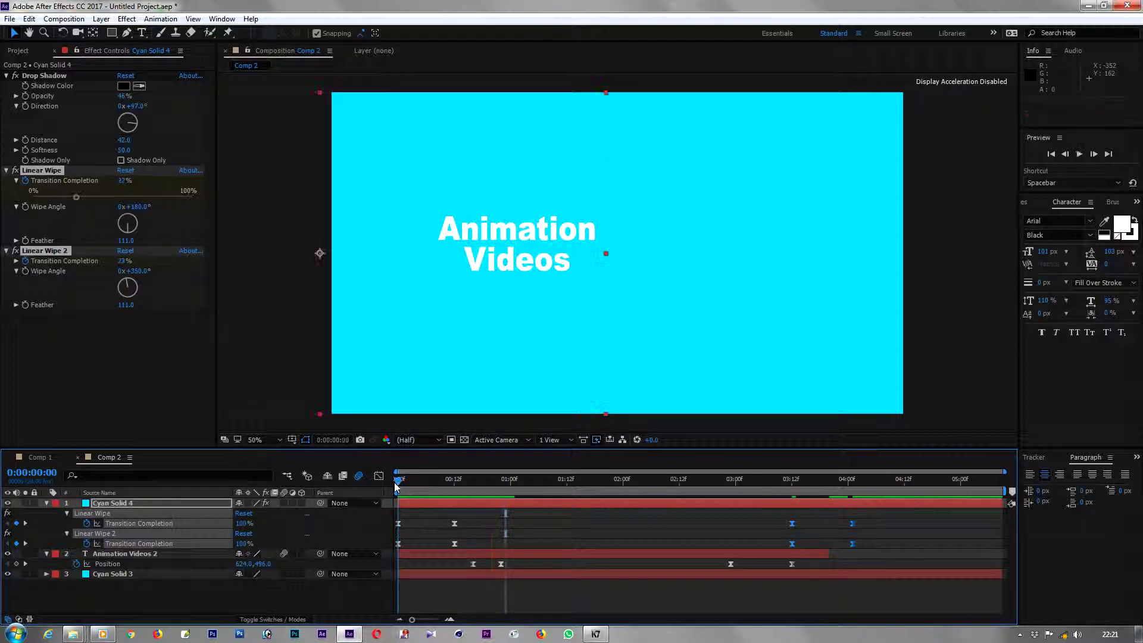
- Split the text layer at 9 frames, delete the first part, and preview from the start
{"action": "left_click_drag", "start_coordinate": [399, 487], "coordinate": [438, 497]}
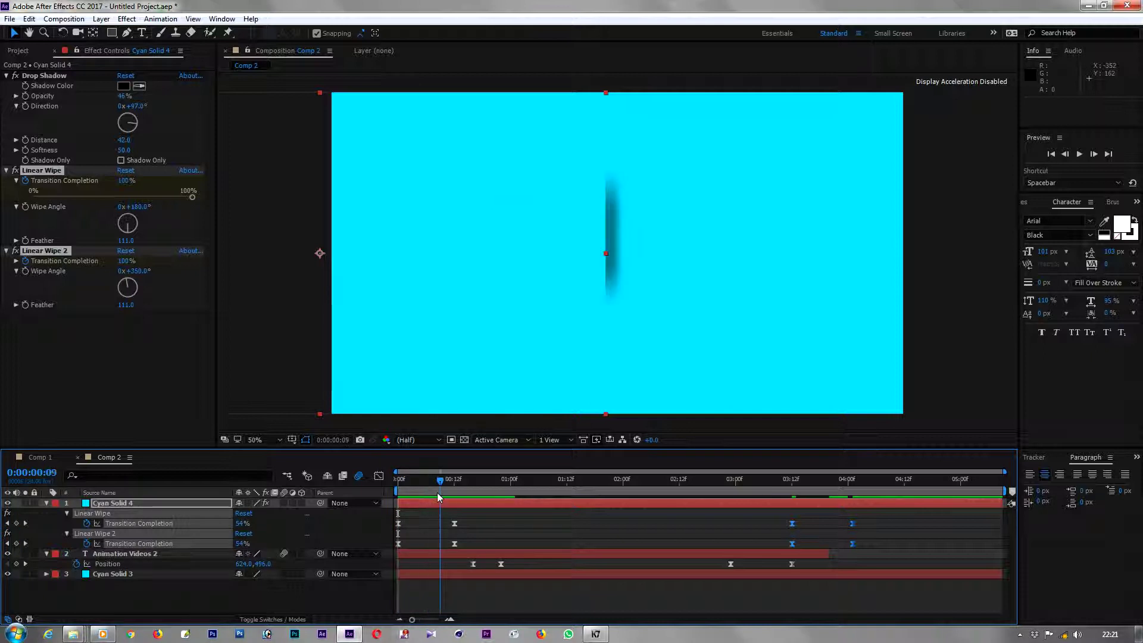
{"action": "left_click", "coordinate": [448, 555]}
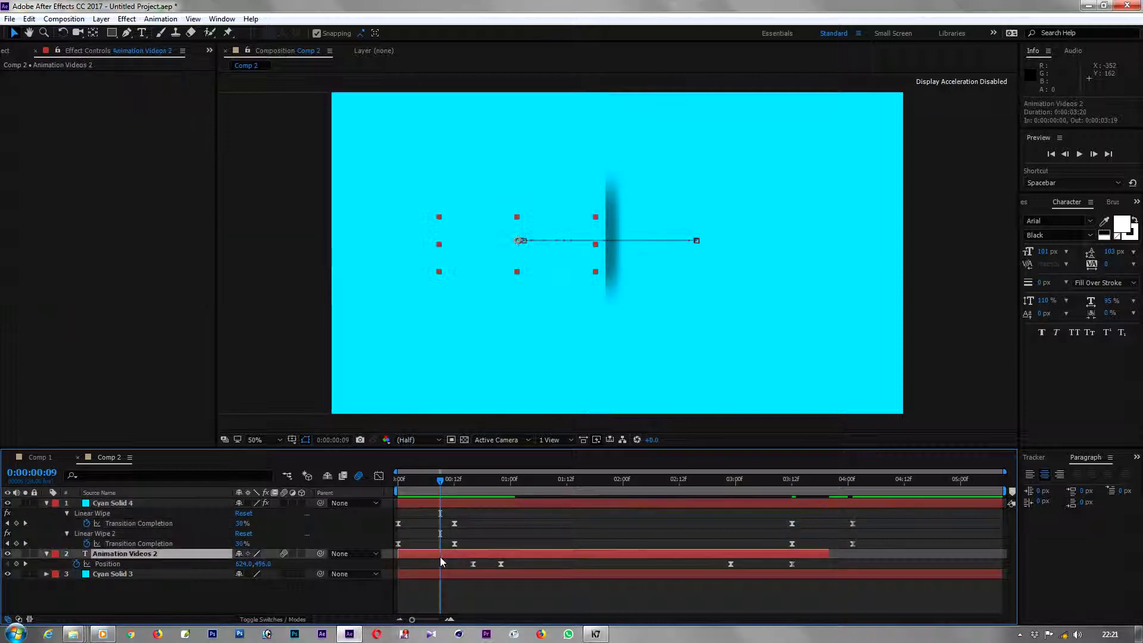
{"action": "key", "text": "ctrl+shift+d"}
{"action": "left_click", "coordinate": [433, 563]}
{"action": "key", "text": "Delete"}
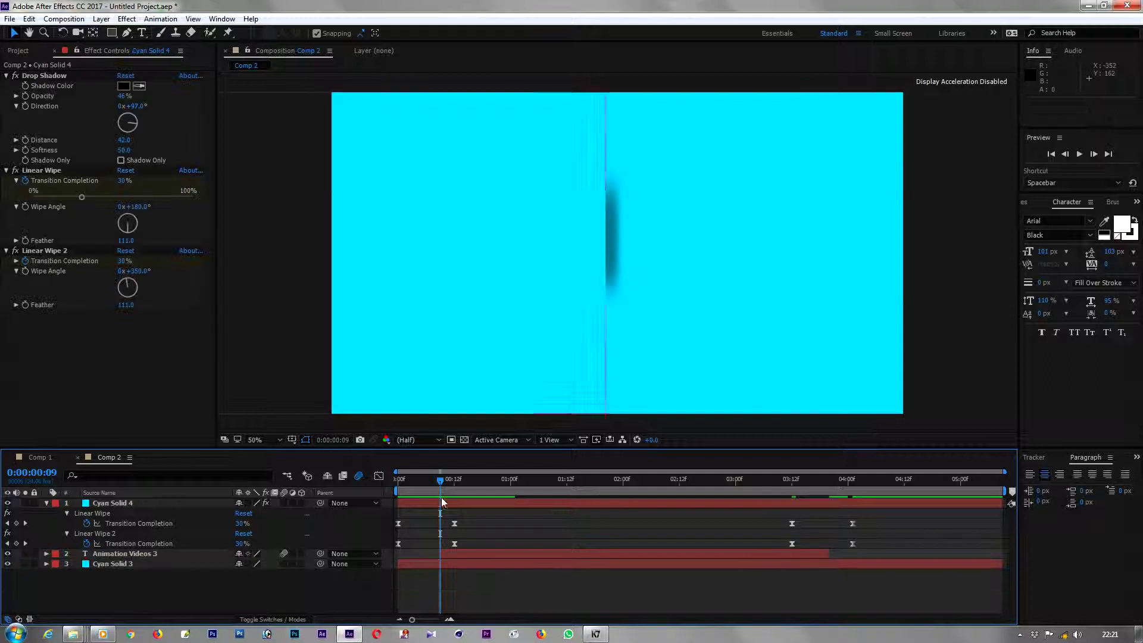
{"action": "key", "text": "Page_Up"}
{"action": "key", "text": "Page_Up"}
{"action": "key", "text": "space"}
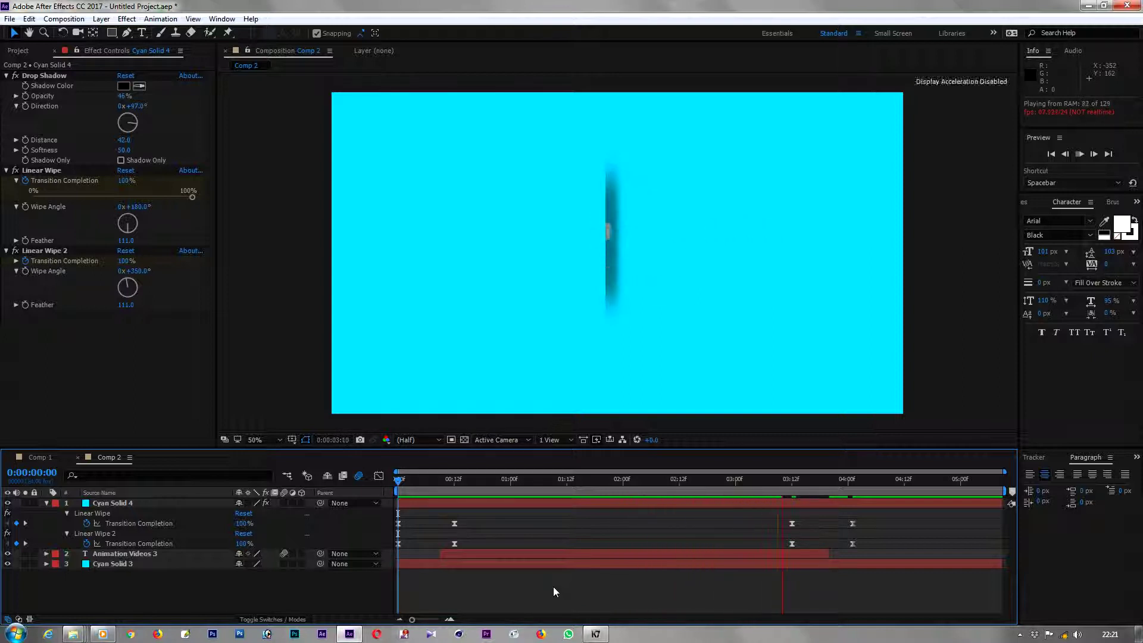
- Trim the Animation Videos 3 layer's out-point to 3:13
{"action": "key", "text": "space"}
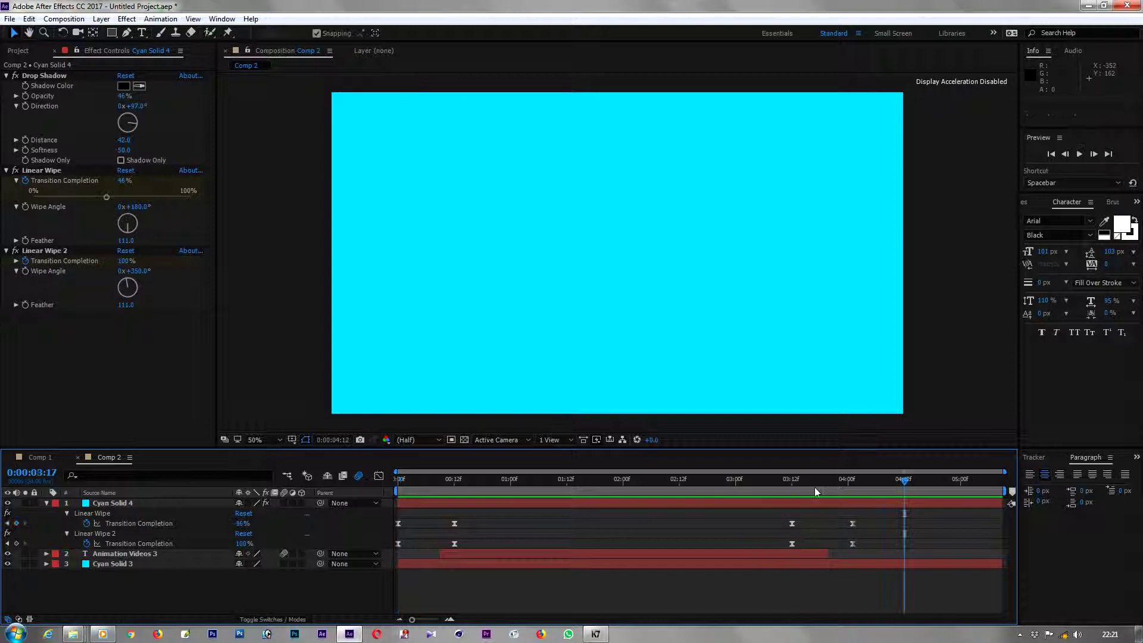
{"action": "left_click", "coordinate": [808, 488]}
{"action": "left_click_drag", "start_coordinate": [808, 488], "coordinate": [799, 492]}
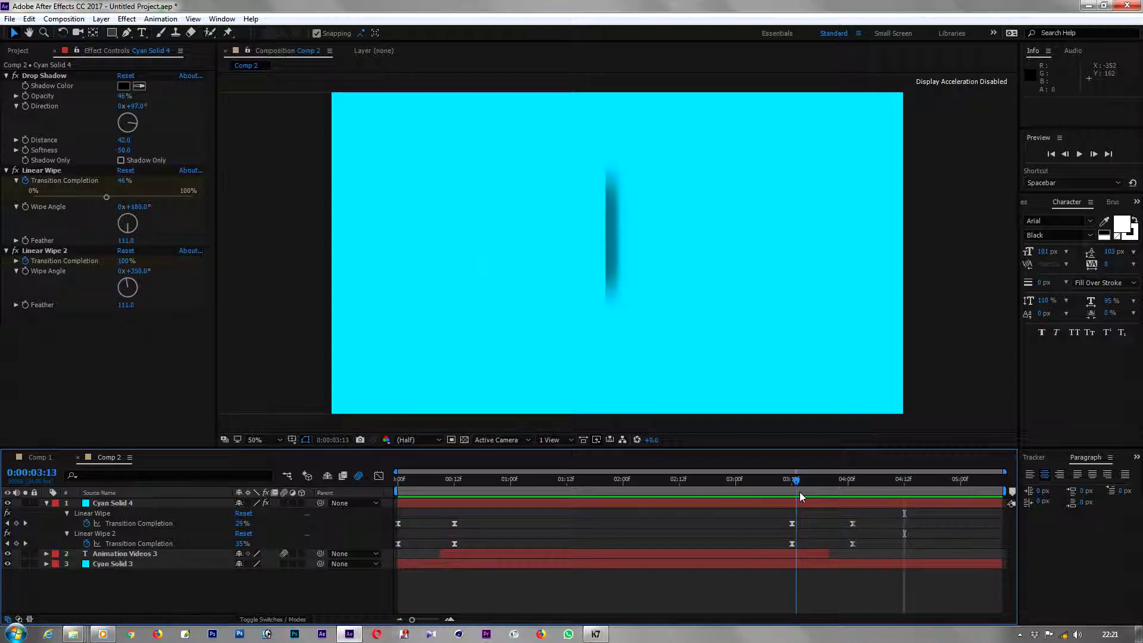
{"action": "left_click", "coordinate": [816, 556]}
{"action": "key", "text": "alt+]"}
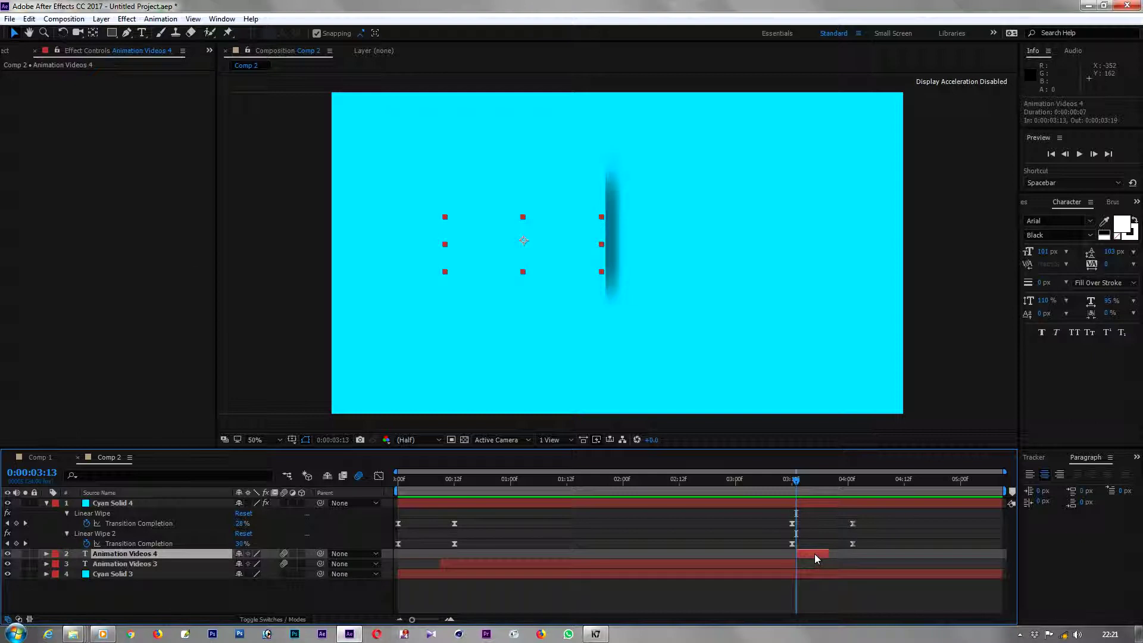
{"action": "left_click", "coordinate": [815, 553]}
- Preview and scrub the animation to check the closing wipe around 4:00 and the text slide-in
{"action": "left_click_drag", "start_coordinate": [794, 479], "coordinate": [697, 479]}
{"action": "key", "text": "space"}
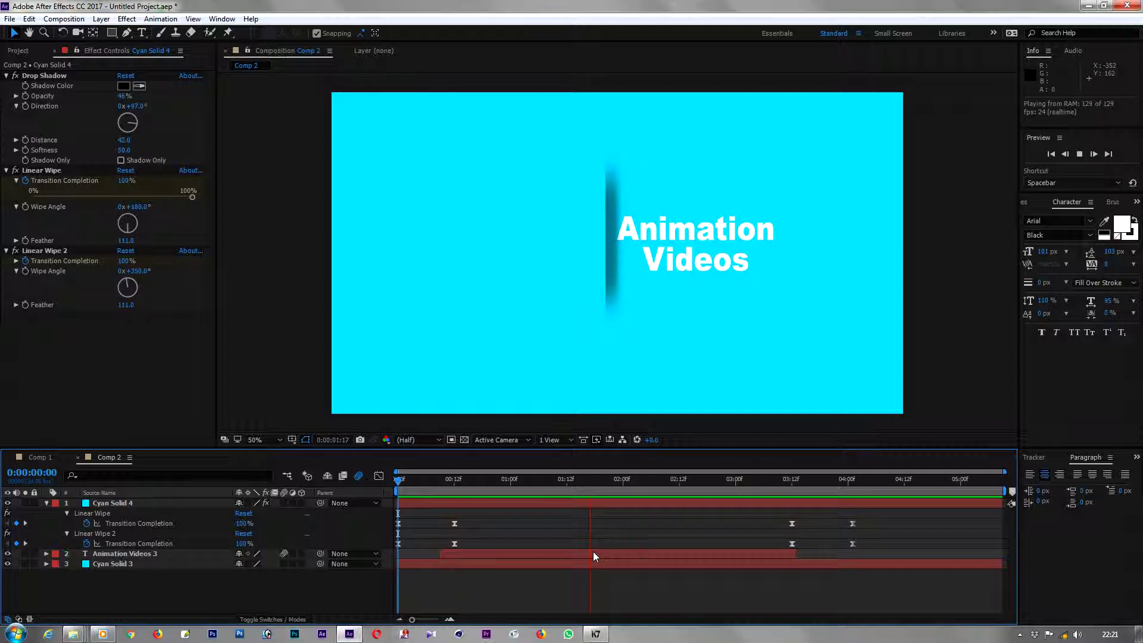
{"action": "key", "text": "space"}
{"action": "left_click_drag", "start_coordinate": [858, 490], "coordinate": [887, 488]}
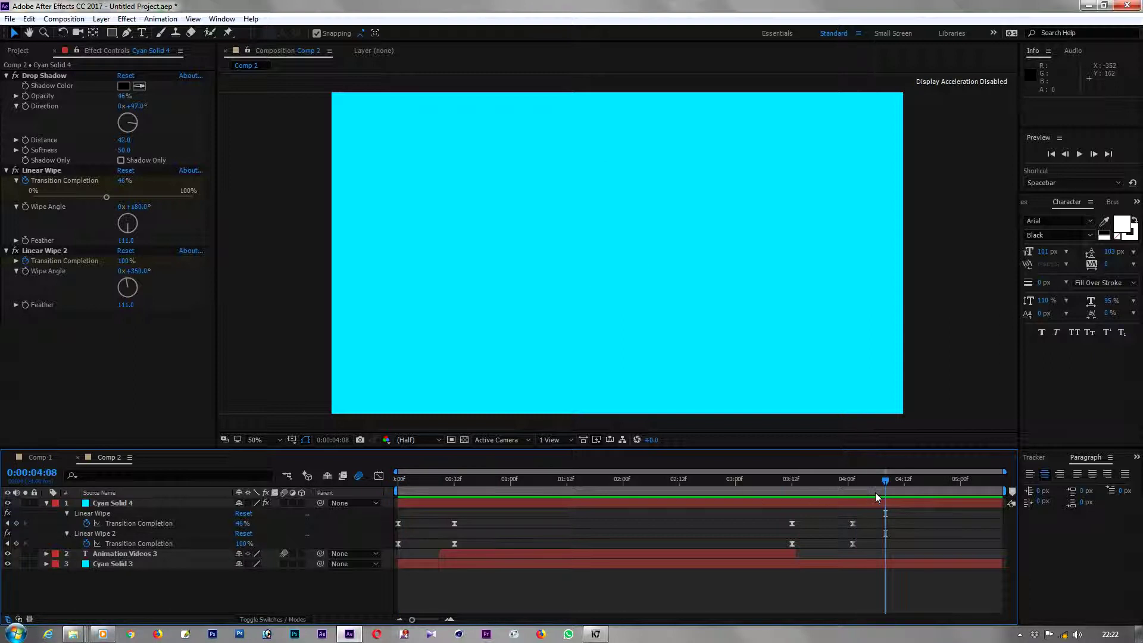
{"action": "left_click", "coordinate": [481, 488]}
{"action": "left_click_drag", "start_coordinate": [484, 492], "coordinate": [652, 481]}
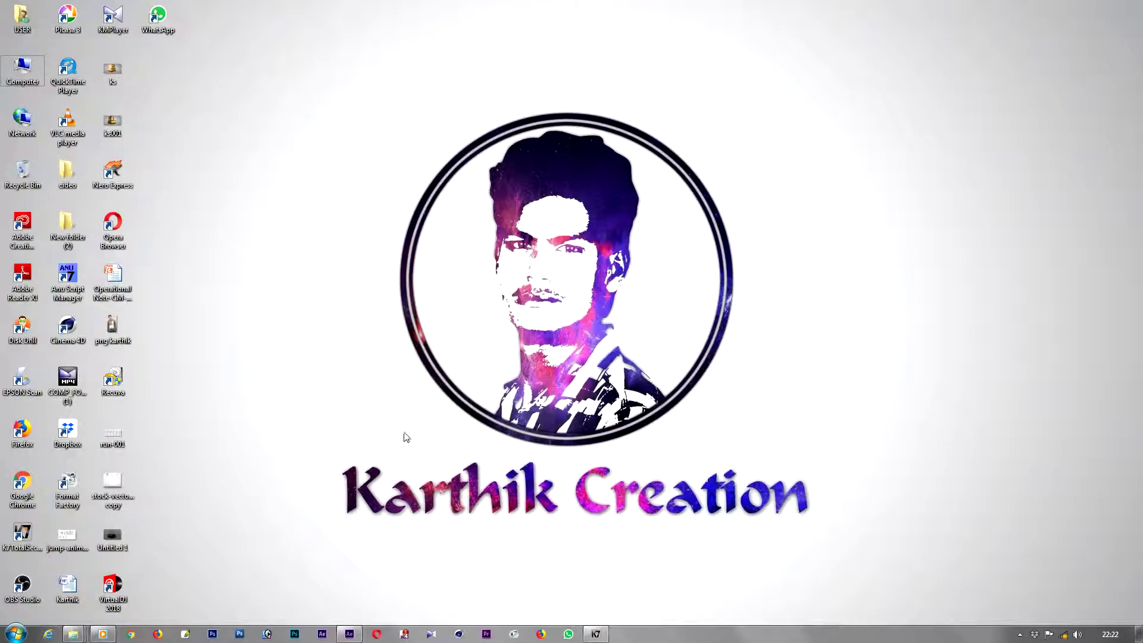